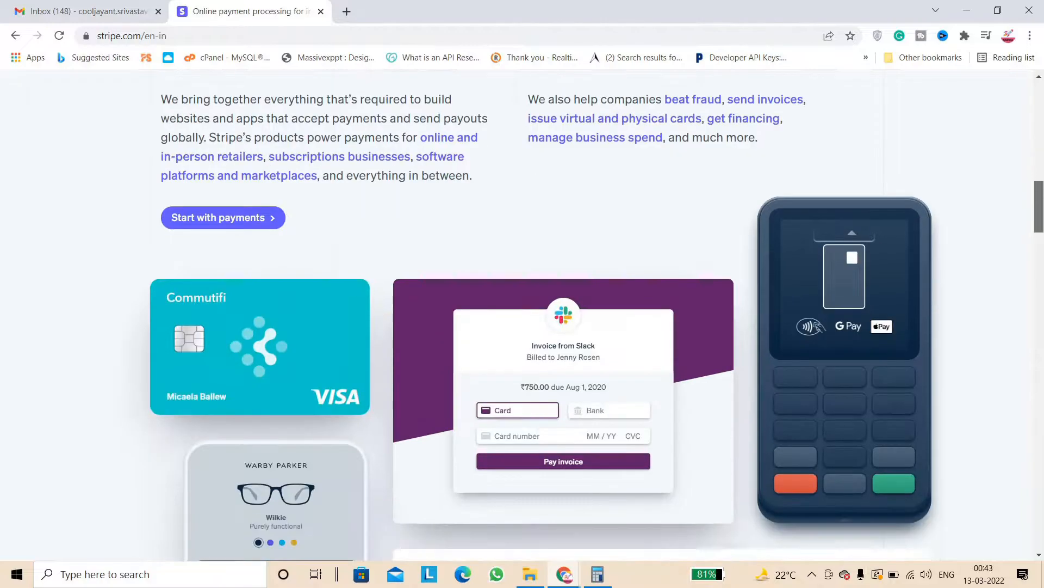
Return to the top of the Stripe homepage and open the Pricing page
{"action": "scroll", "coordinate": [1042, 236], "scroll_direction": "up", "scroll_amount": 2}
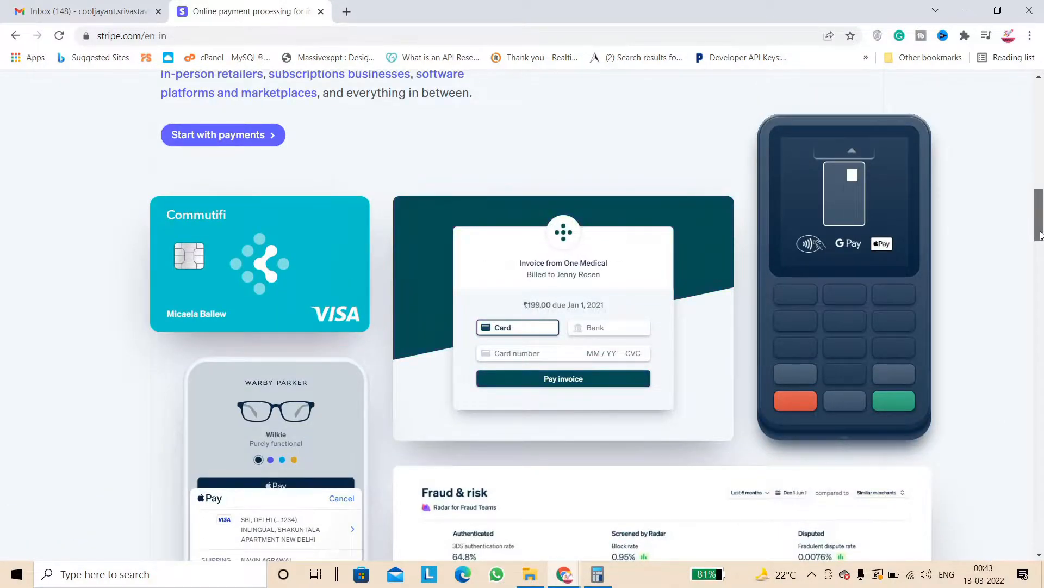
{"action": "left_click_drag", "start_coordinate": [1040, 258], "coordinate": [1040, 181]}
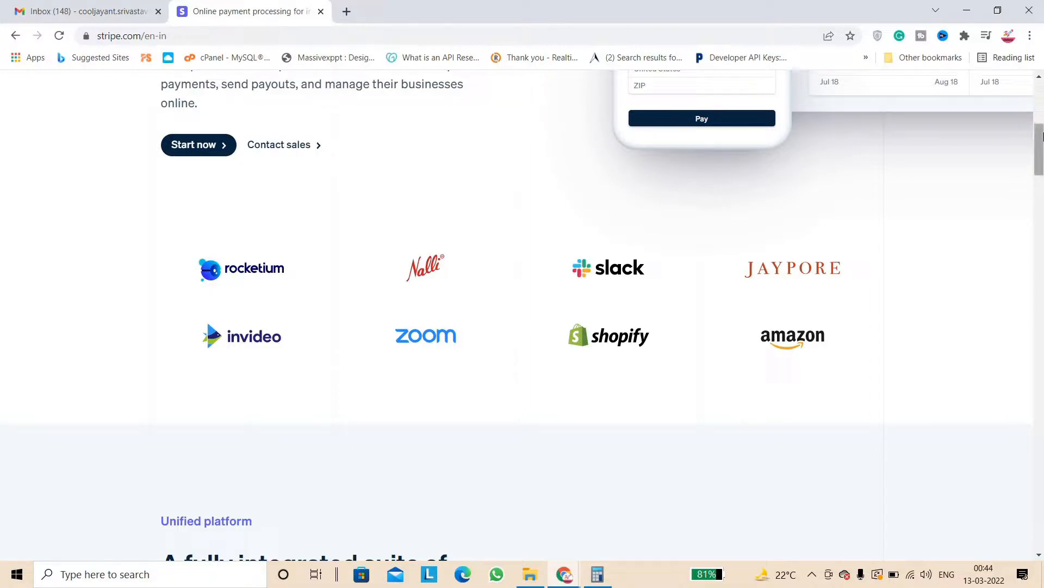
{"action": "scroll", "coordinate": [1039, 150], "scroll_direction": "up", "scroll_amount": 7}
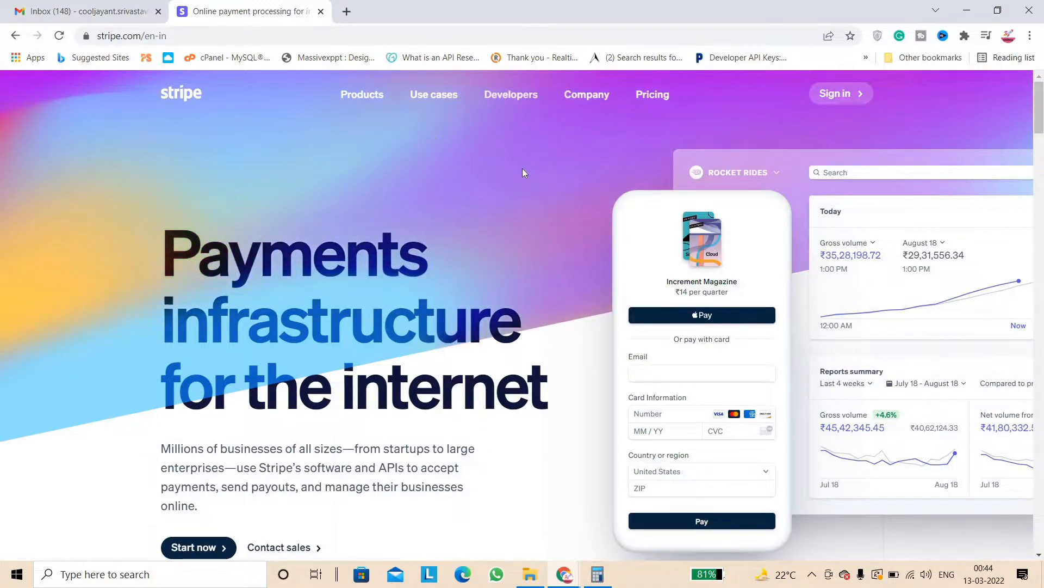
{"action": "left_click", "coordinate": [660, 94]}
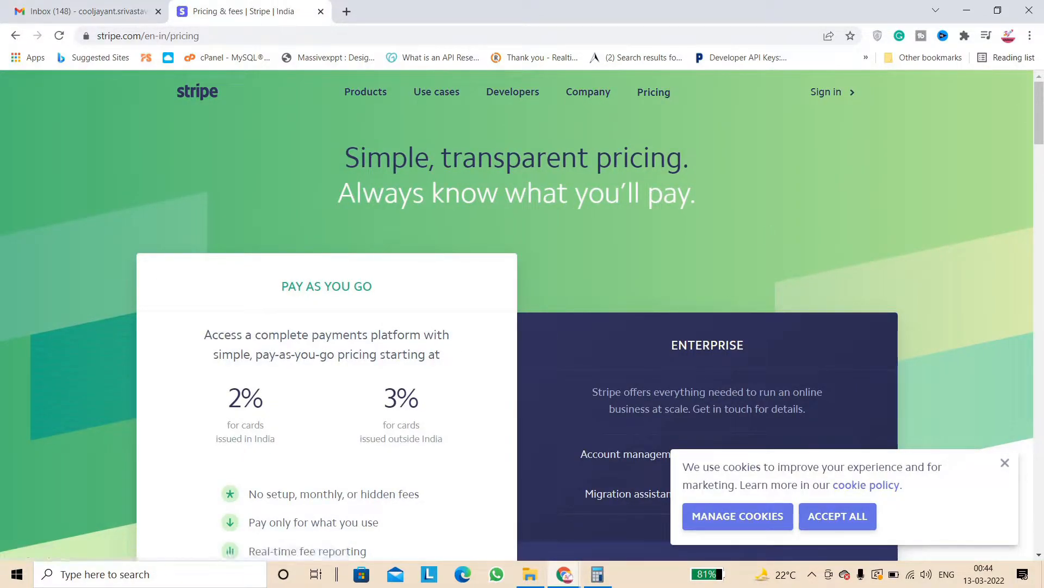
Highlight the ENTERPRISE and PAY AS YOU GO plan headings on Stripe's pricing page
{"action": "scroll", "coordinate": [702, 101], "scroll_direction": "down", "scroll_amount": 2}
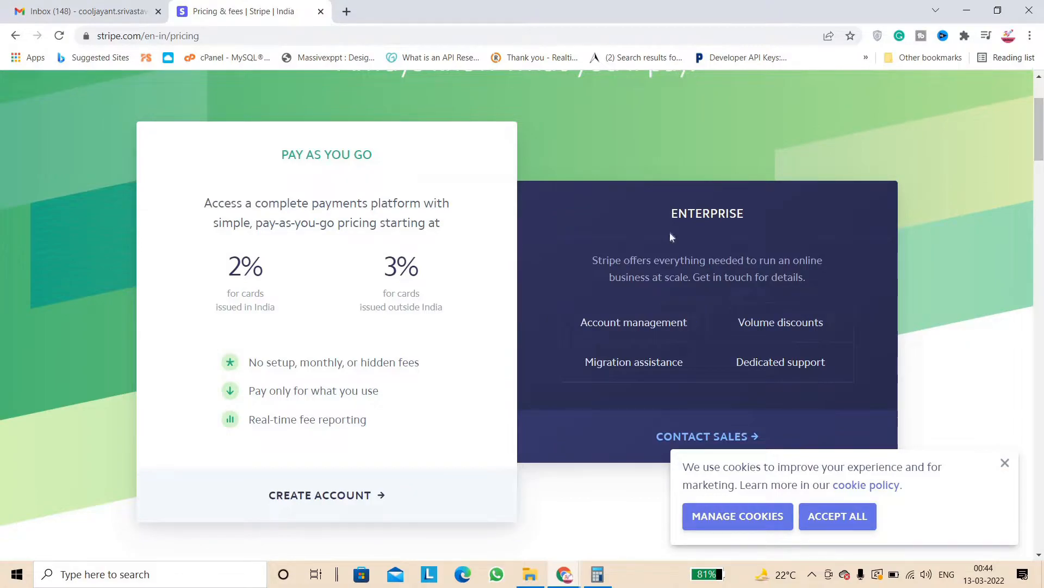
{"action": "double_click", "coordinate": [769, 208]}
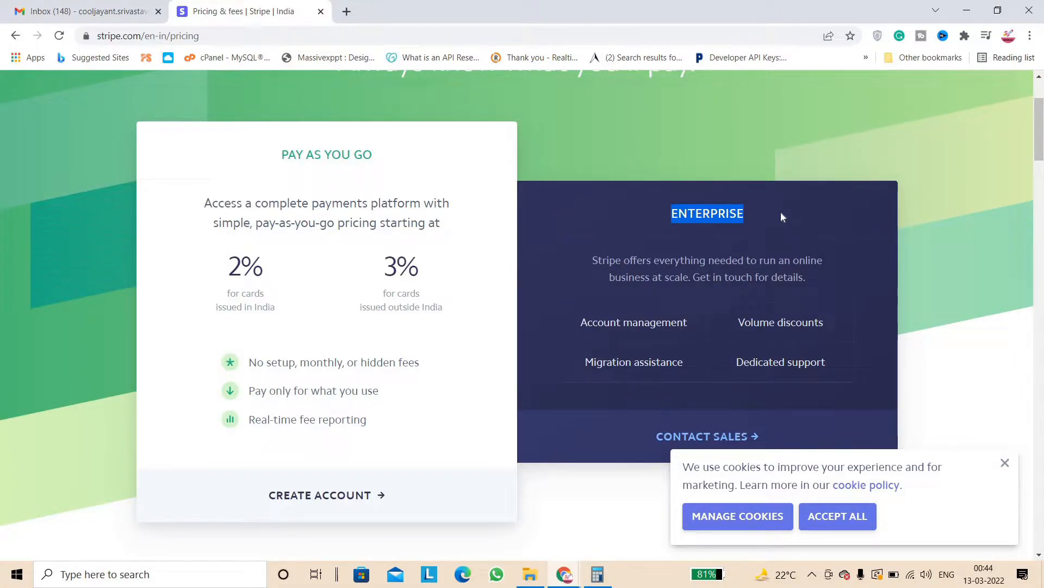
{"action": "triple_click", "coordinate": [383, 161]}
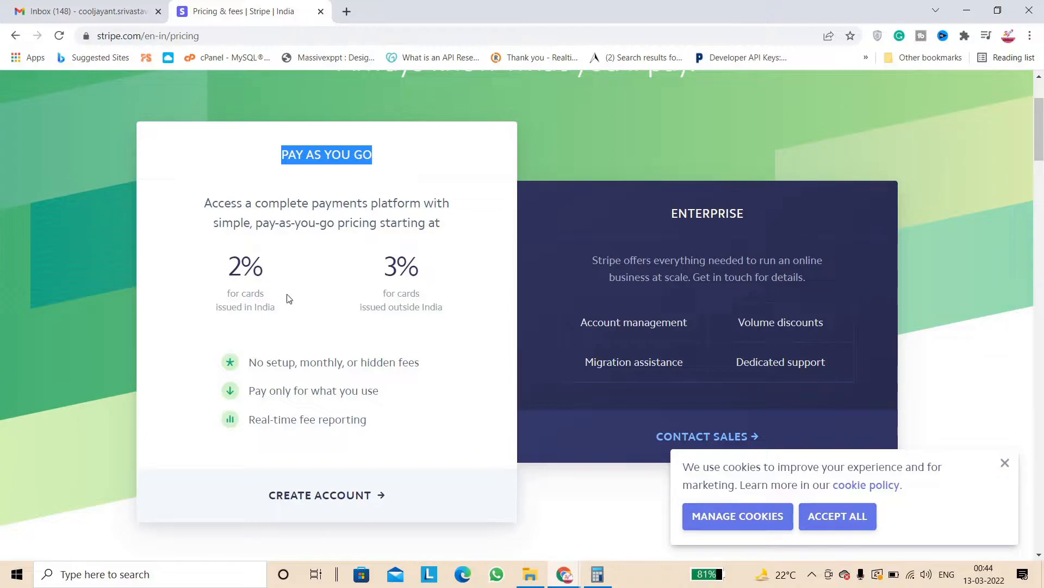
Highlight the 2% Indian-card and 3% international-card rates, then open a new browser tab
{"action": "left_click", "coordinate": [247, 267]}
{"action": "double_click", "coordinate": [247, 266]}
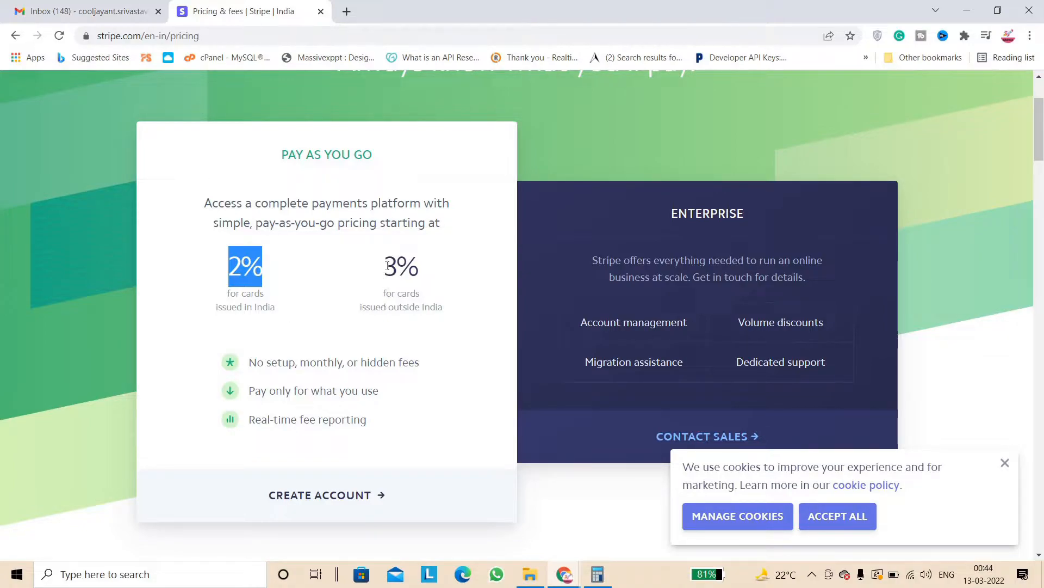
{"action": "left_click", "coordinate": [433, 268]}
{"action": "double_click", "coordinate": [432, 268]}
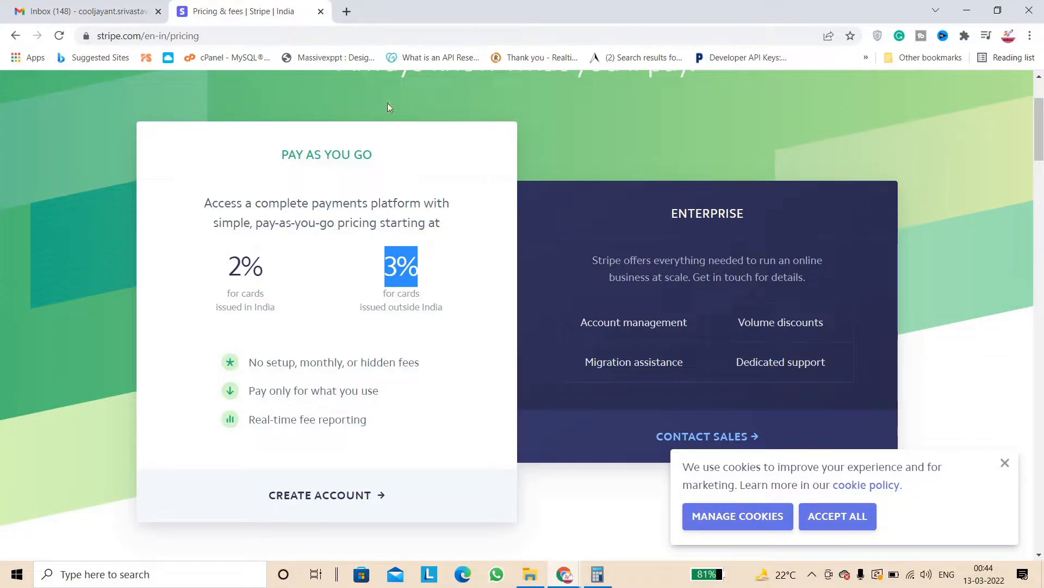
{"action": "left_click", "coordinate": [347, 12]}
Compare with Razorpay's pricing page, highlighting its 2% platform fee, then close that tab
{"action": "type", "text": "razor"}
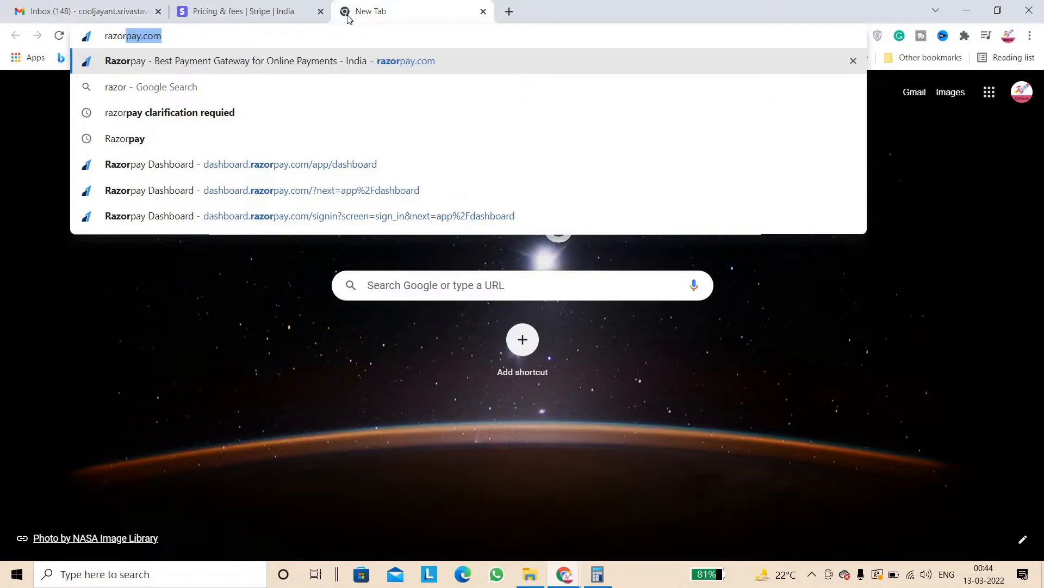
{"action": "key", "text": "Return"}
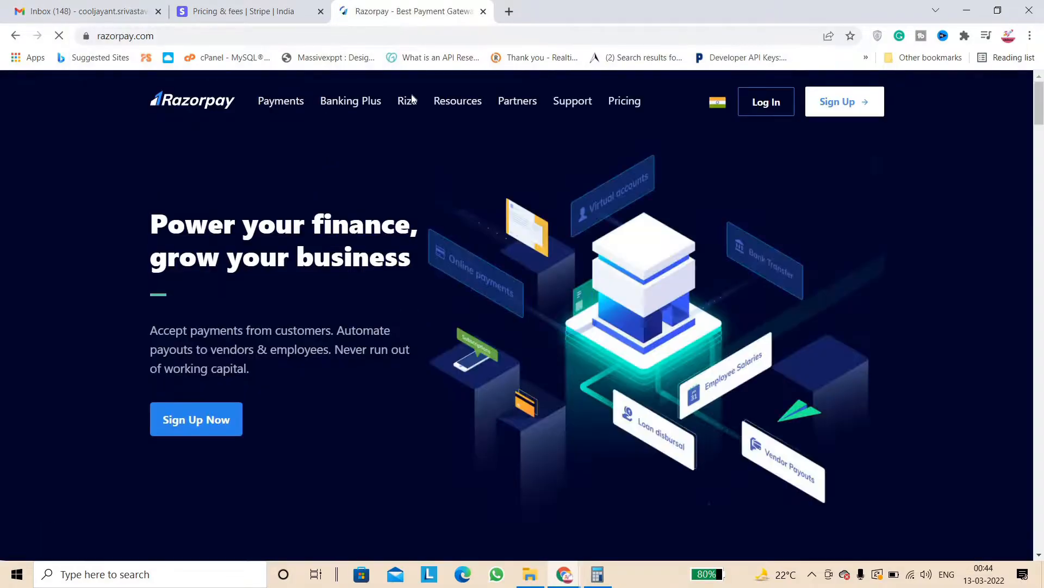
{"action": "left_click", "coordinate": [644, 101]}
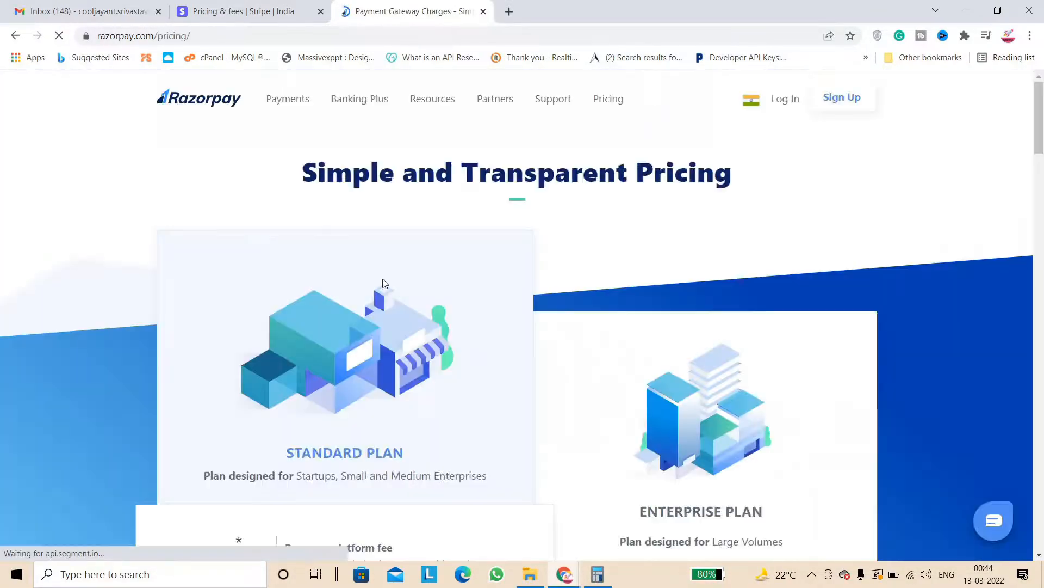
{"action": "scroll", "coordinate": [435, 377], "scroll_direction": "down", "scroll_amount": 7}
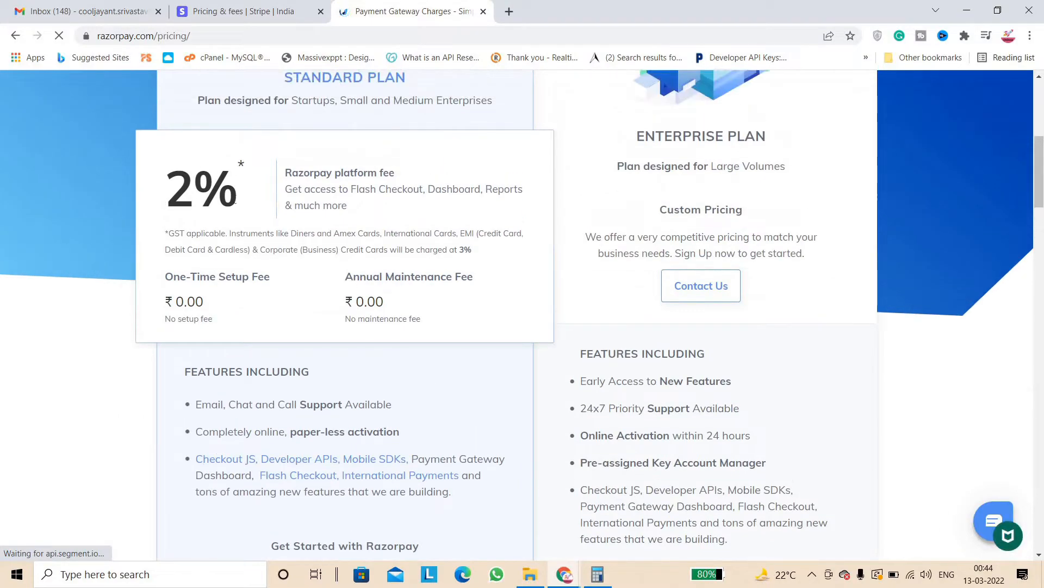
{"action": "double_click", "coordinate": [186, 190]}
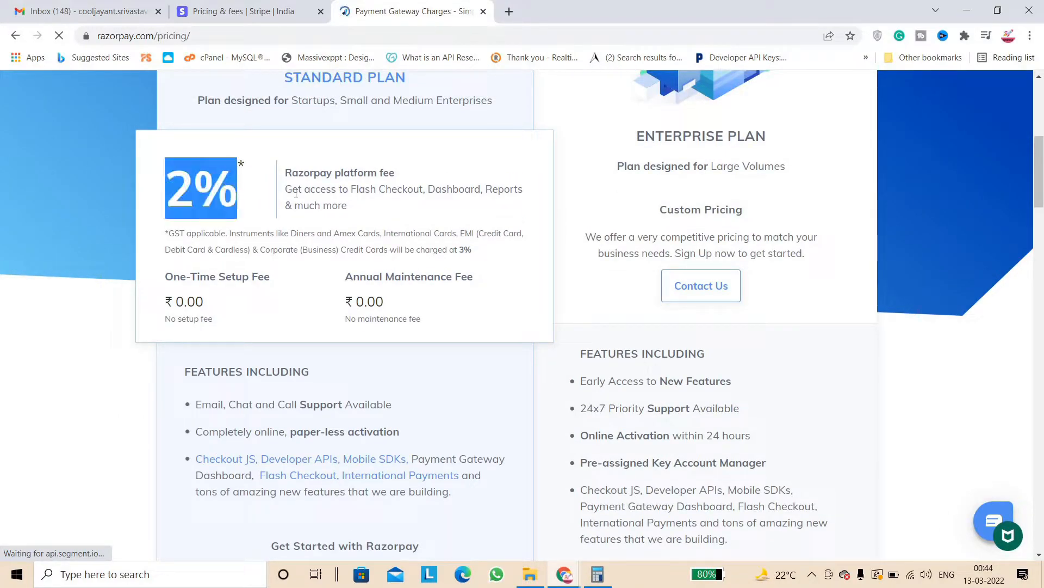
{"action": "left_click", "coordinate": [484, 11]}
{"action": "left_click", "coordinate": [410, 345]}
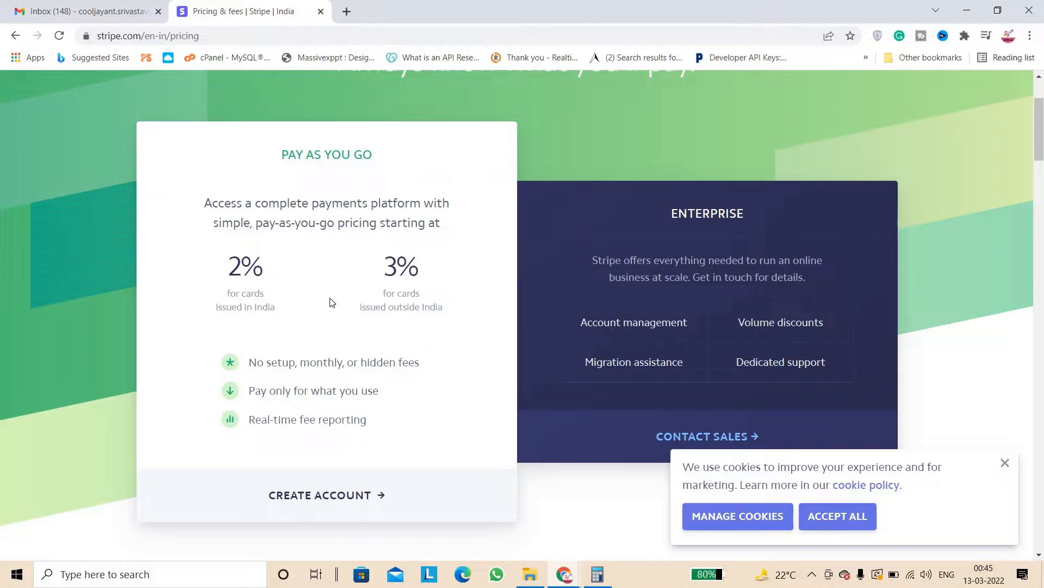
Review Stripe's pricing details, highlighting the 4.3% international card rate, then start creating an account
{"action": "scroll", "coordinate": [427, 299], "scroll_direction": "down", "scroll_amount": 1}
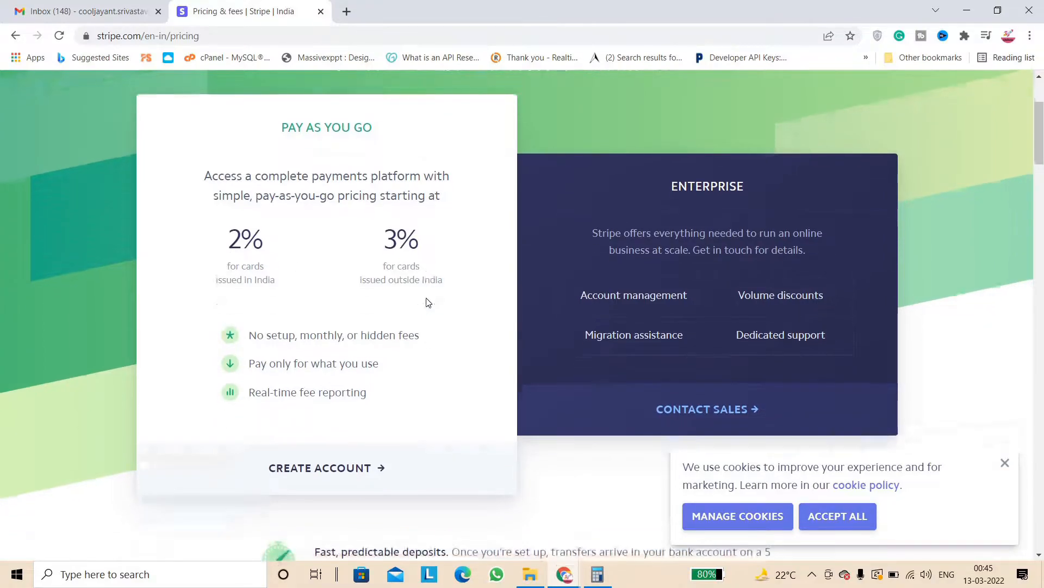
{"action": "scroll", "coordinate": [427, 302], "scroll_direction": "down", "scroll_amount": 8}
{"action": "scroll", "coordinate": [430, 300], "scroll_direction": "up", "scroll_amount": 1}
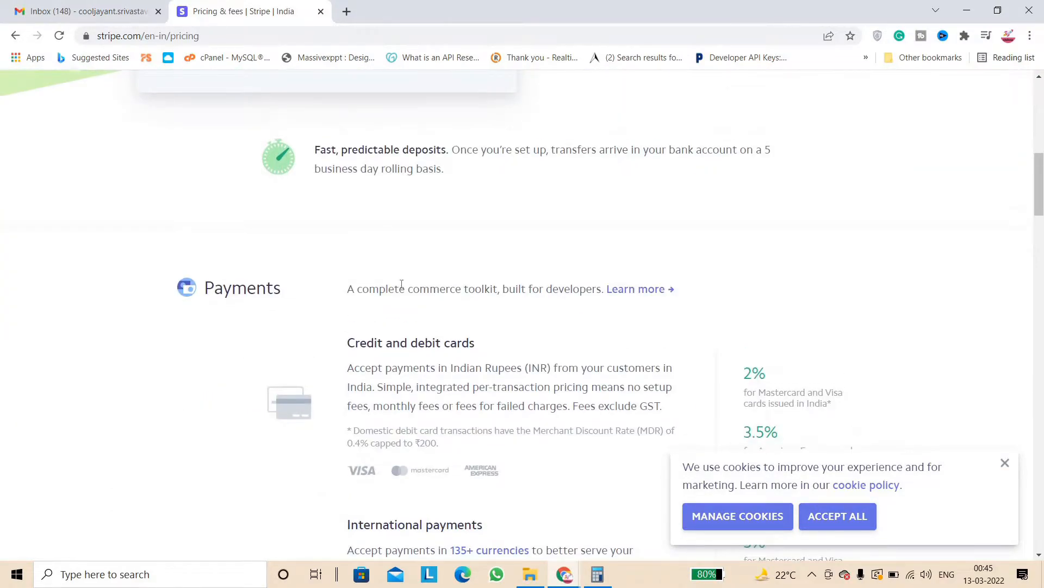
{"action": "left_click_drag", "start_coordinate": [1039, 180], "coordinate": [1039, 203]}
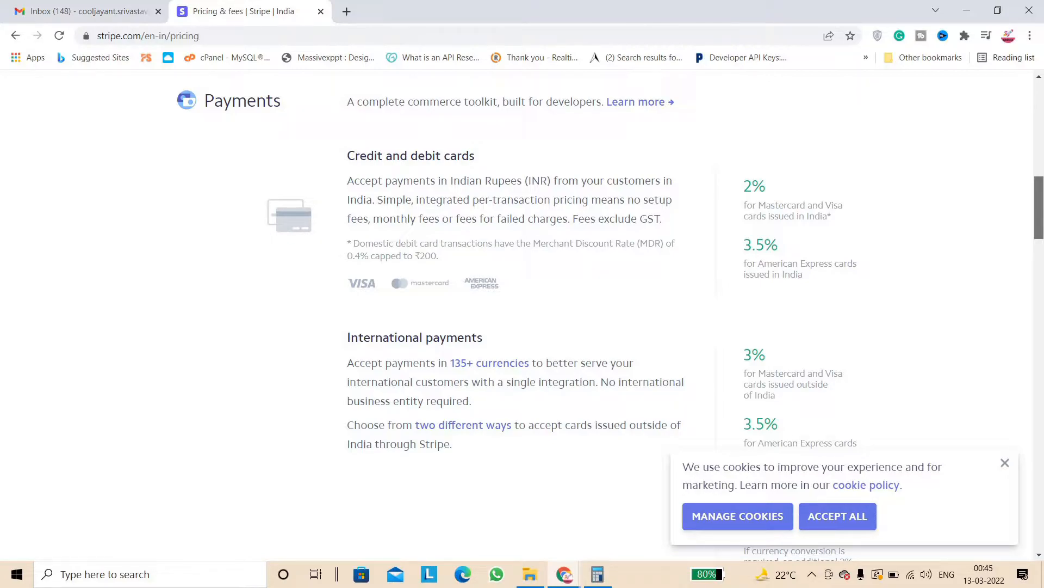
{"action": "scroll", "coordinate": [522, 305], "scroll_direction": "down", "scroll_amount": 4}
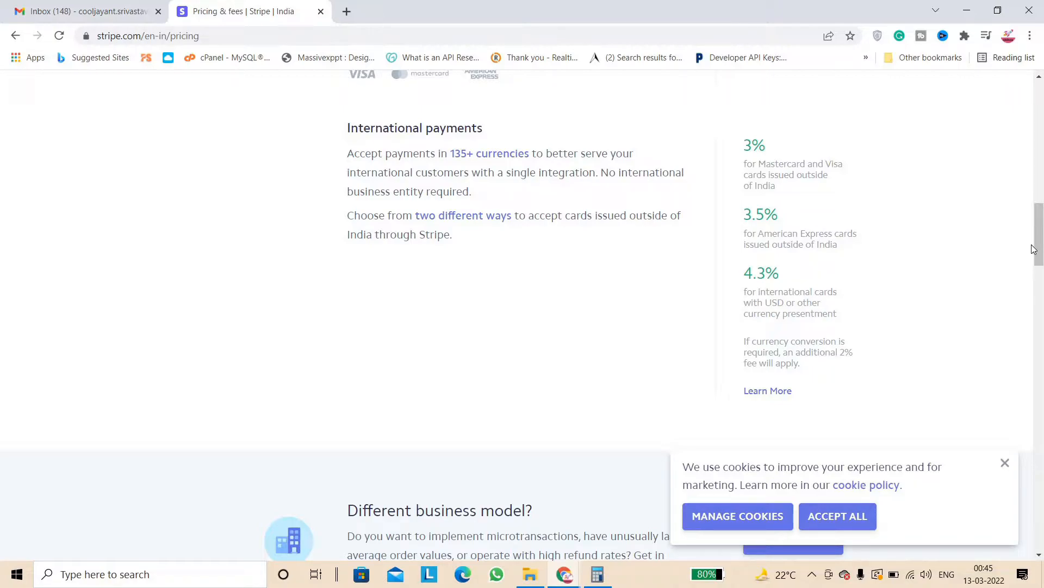
{"action": "triple_click", "coordinate": [800, 275]}
{"action": "scroll", "coordinate": [522, 316], "scroll_direction": "down", "scroll_amount": 9}
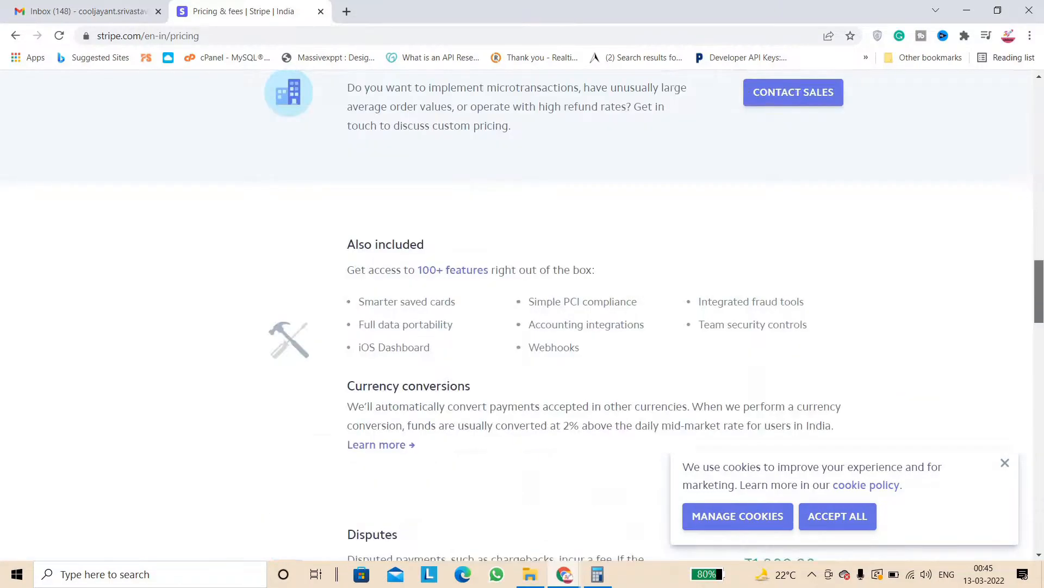
{"action": "left_click_drag", "start_coordinate": [1043, 320], "coordinate": [1039, 137]}
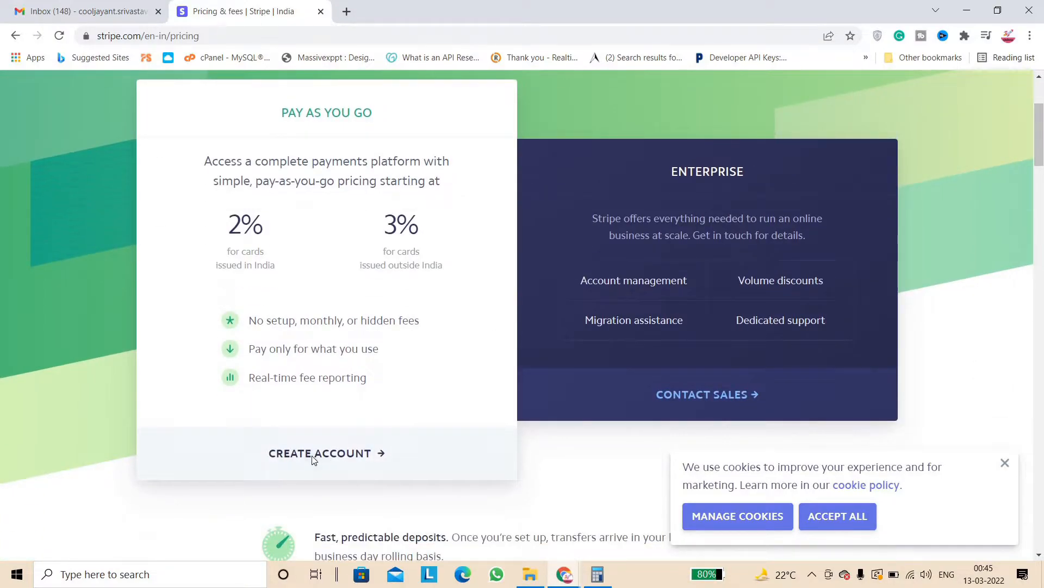
{"action": "left_click", "coordinate": [327, 455]}
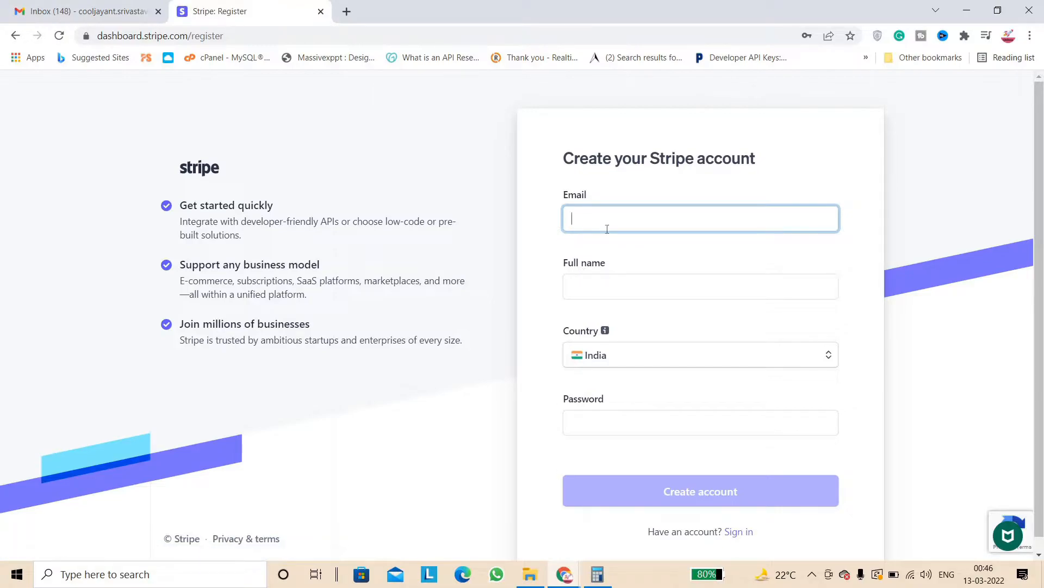
Fill in the registration form with the email, full name and password, and submit it
{"action": "type", "text": "ool"}
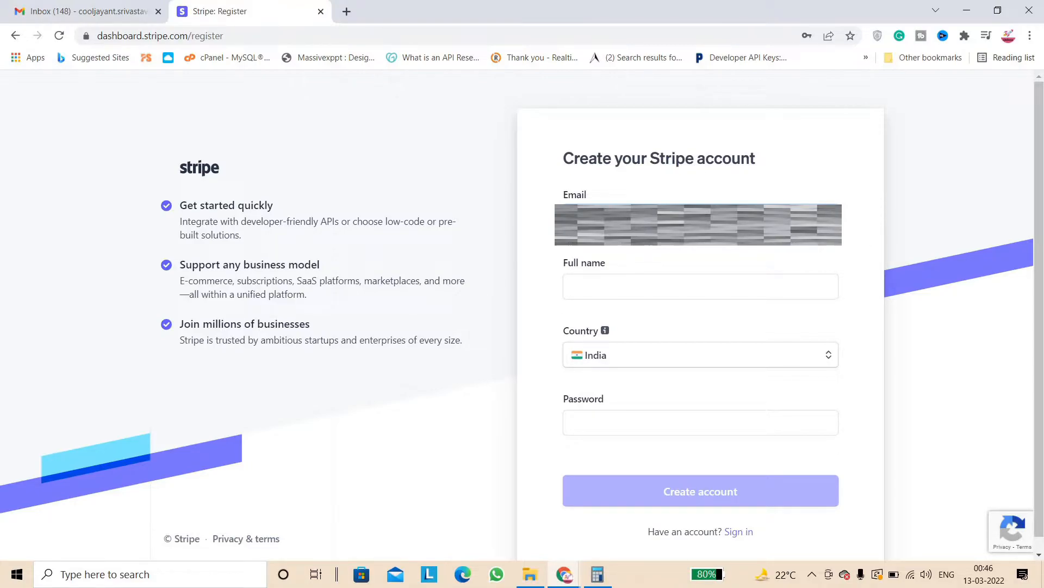
{"action": "left_click", "coordinate": [574, 286]}
{"action": "key", "text": "Tab"}
{"action": "key", "text": "Tab"}
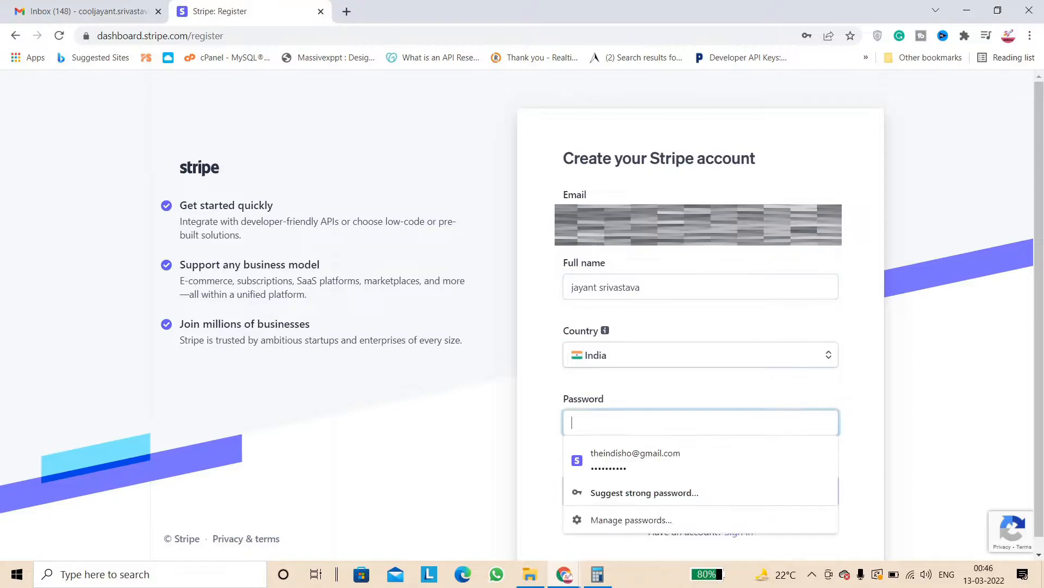
{"action": "key", "text": "Caps_Lock"}
{"action": "key", "text": "Caps_Lock"}
{"action": "type", "text": "*********"}
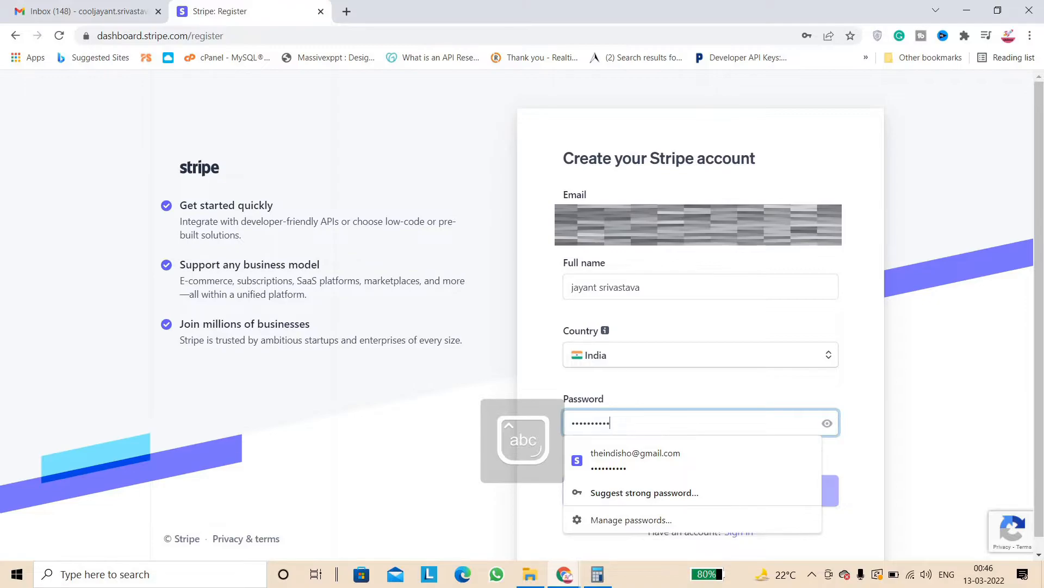
{"action": "left_click", "coordinate": [899, 320]}
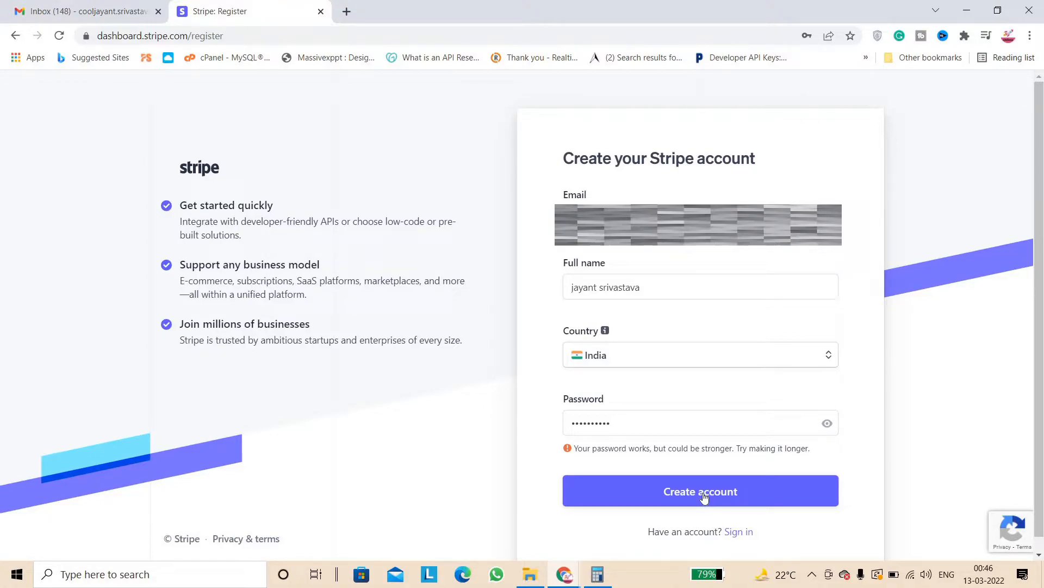
{"action": "left_click", "coordinate": [703, 495]}
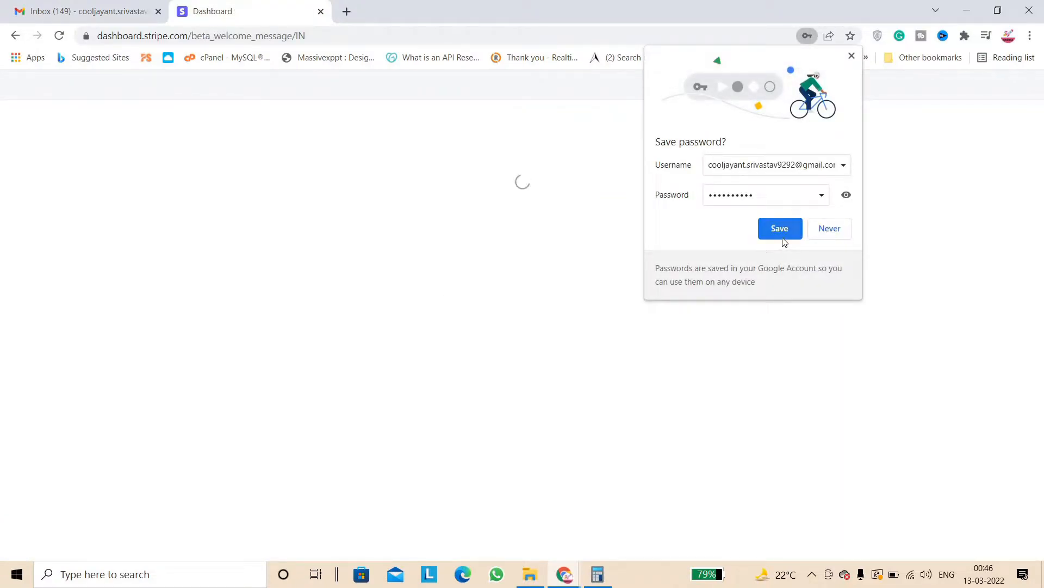
Save the account password in the browser and choose to get started with Stripe India
{"action": "left_click", "coordinate": [791, 241]}
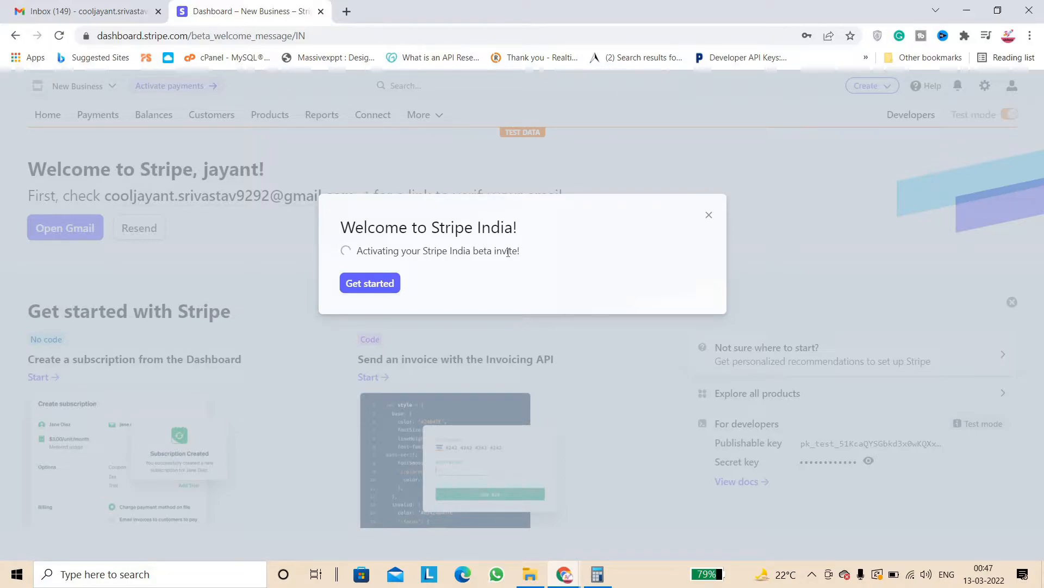
{"action": "left_click", "coordinate": [386, 289]}
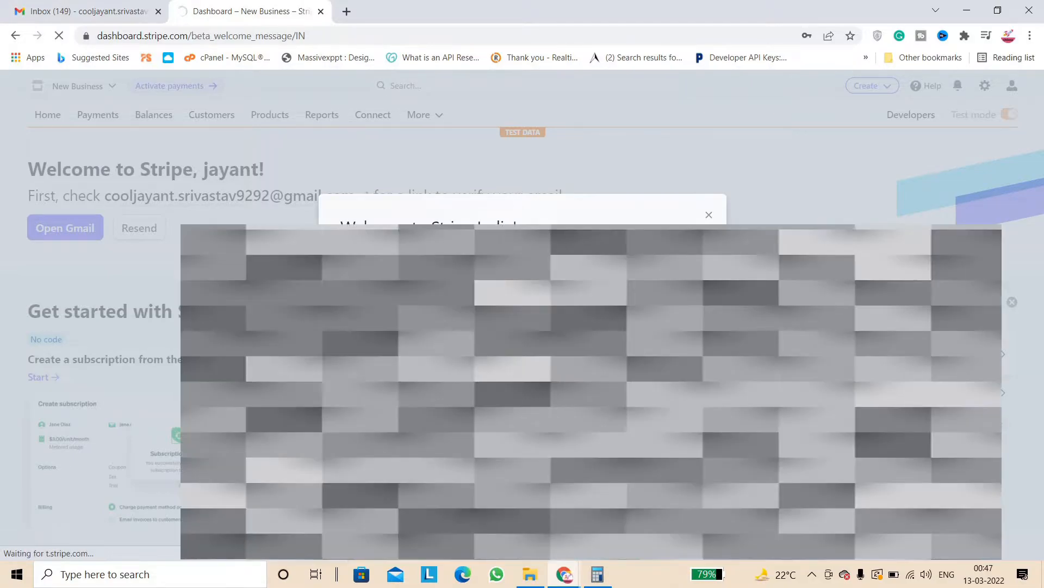
Verify the email address from Stripe's message in Gmail, then close the Gmail tab
{"action": "left_click", "coordinate": [103, 8]}
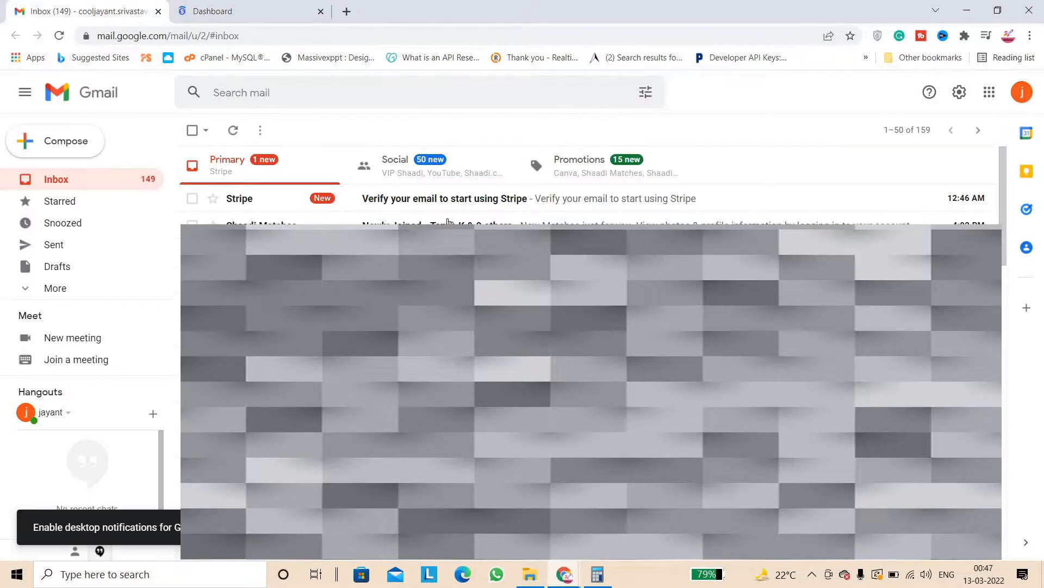
{"action": "left_click", "coordinate": [428, 200]}
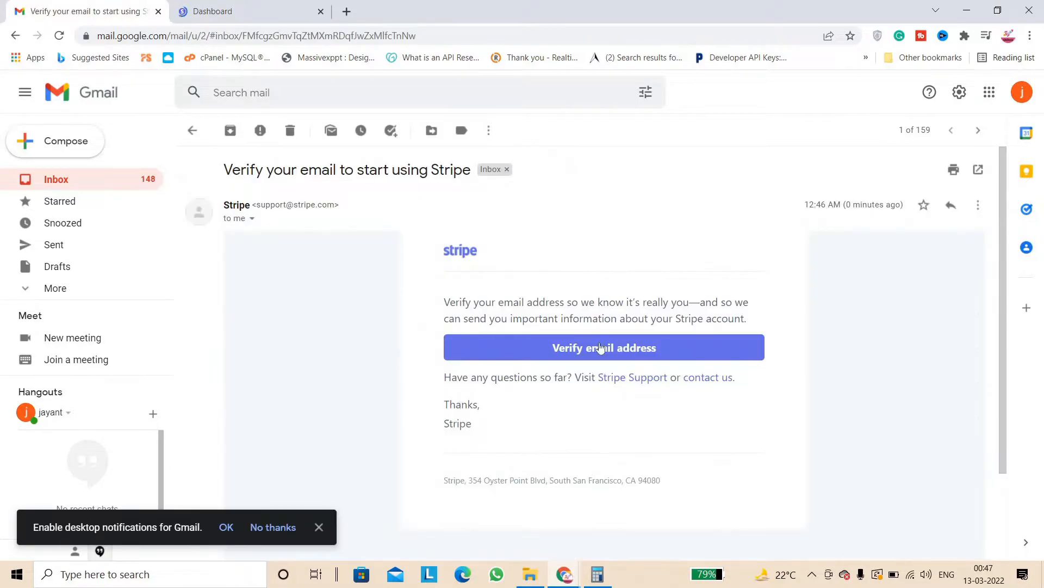
{"action": "left_click", "coordinate": [634, 354]}
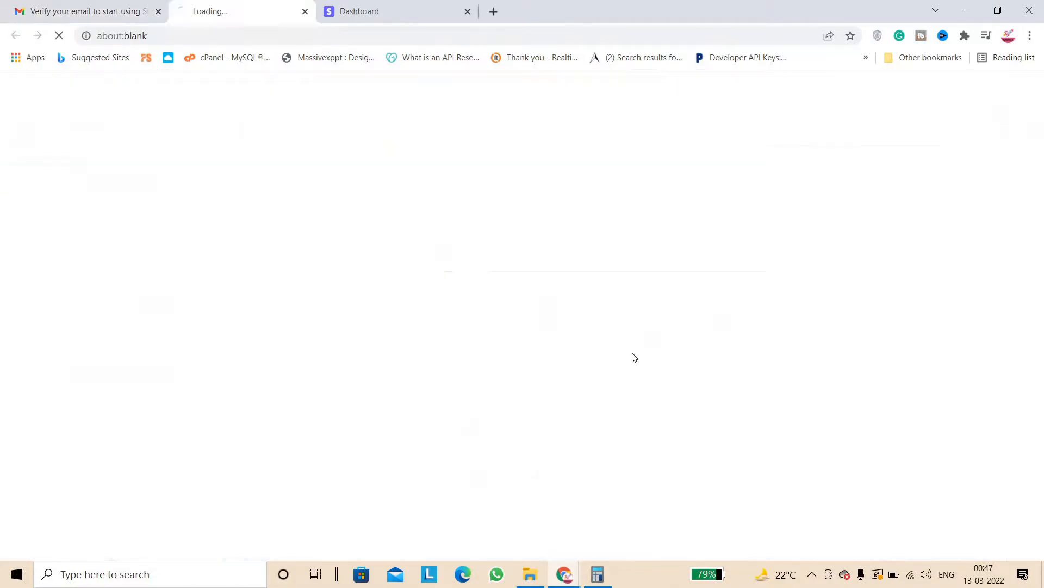
{"action": "left_click", "coordinate": [157, 12]}
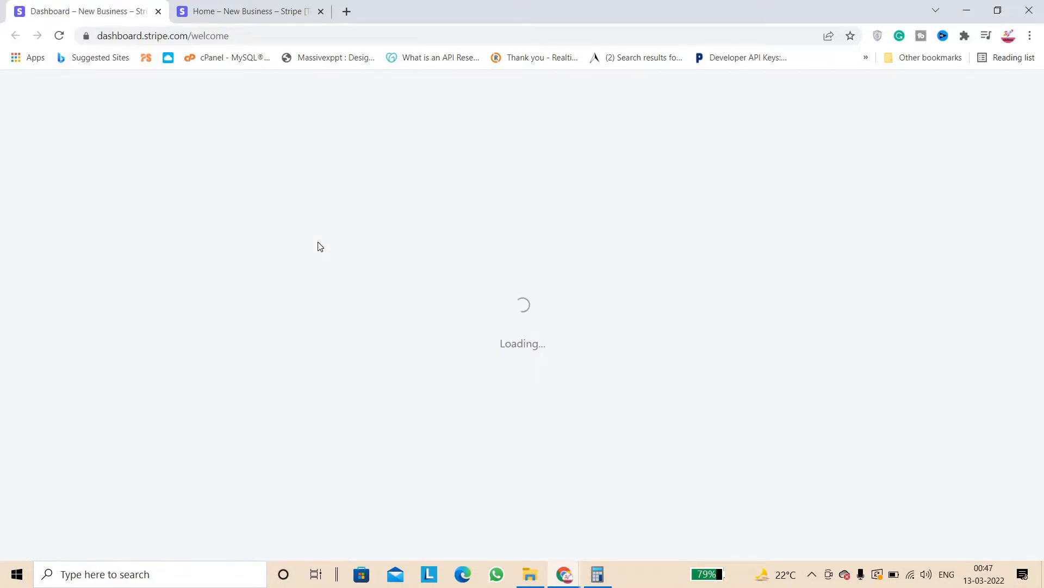
Reorder the Stripe tabs and start Activate payments from the Dashboard welcome page
{"action": "left_click", "coordinate": [228, 5]}
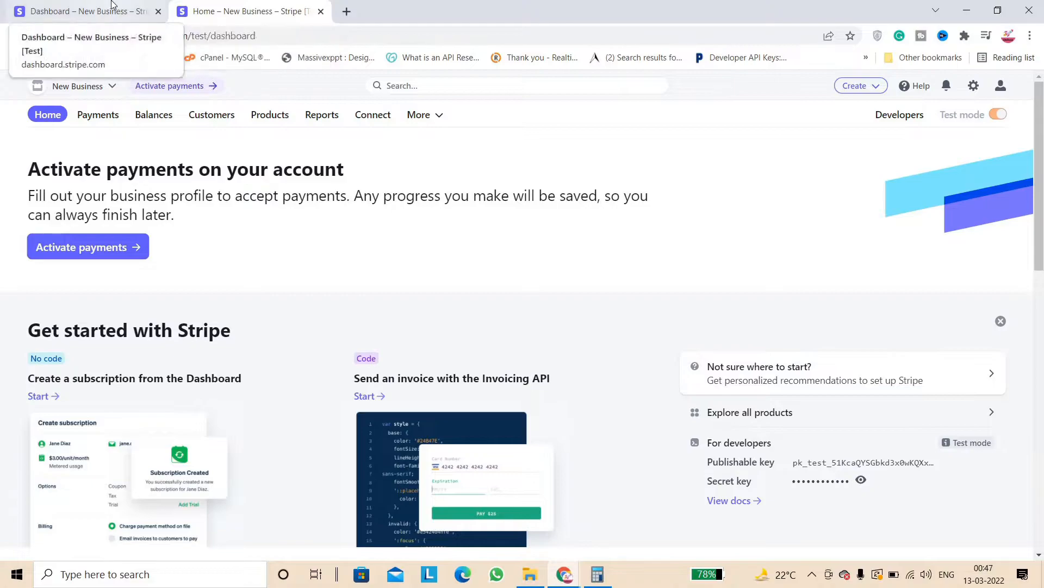
{"action": "left_click_drag", "start_coordinate": [115, 11], "coordinate": [248, 5]}
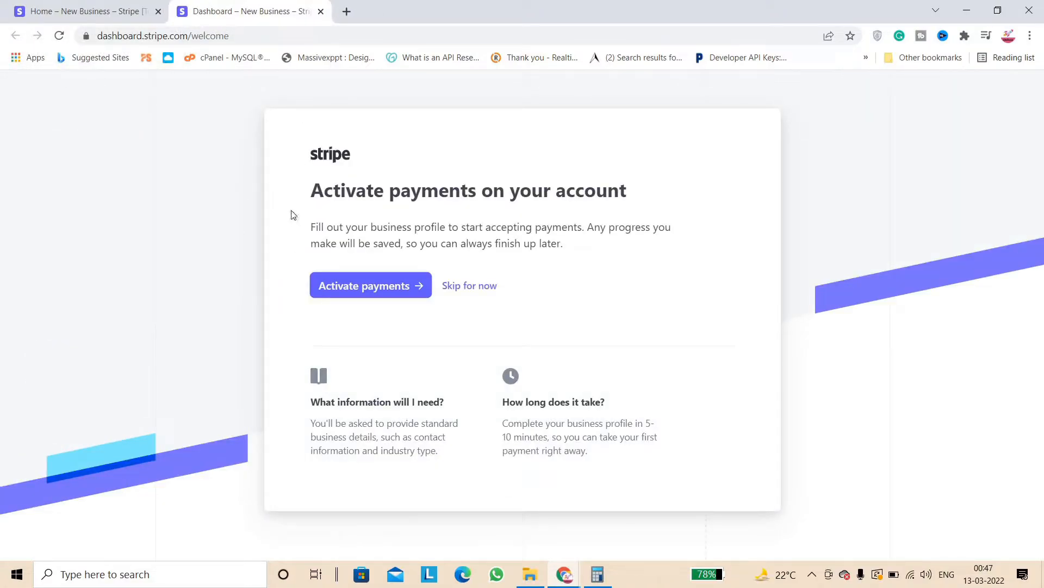
{"action": "left_click_drag", "start_coordinate": [302, 196], "coordinate": [494, 197]}
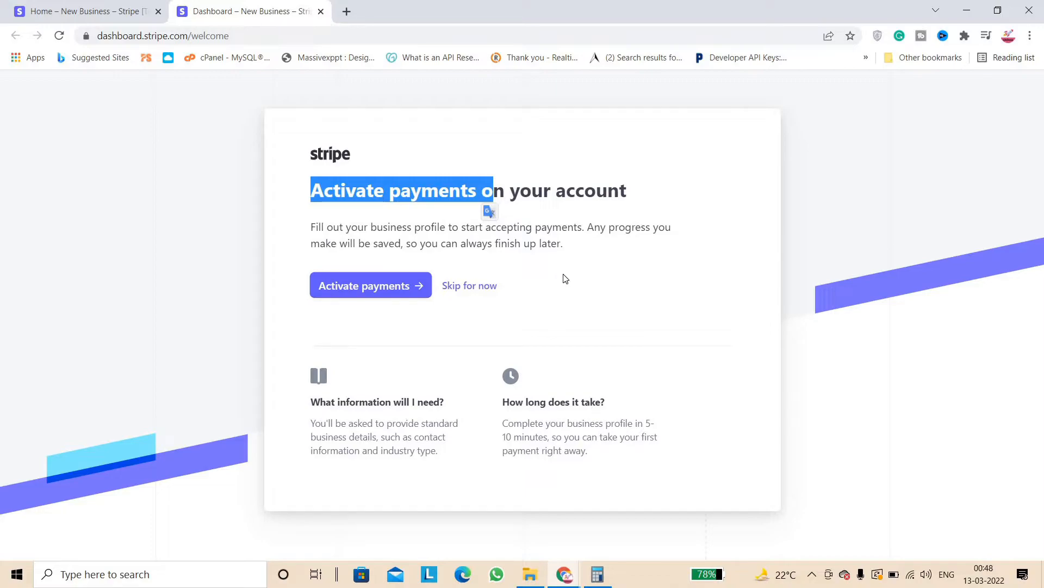
{"action": "left_click", "coordinate": [363, 295]}
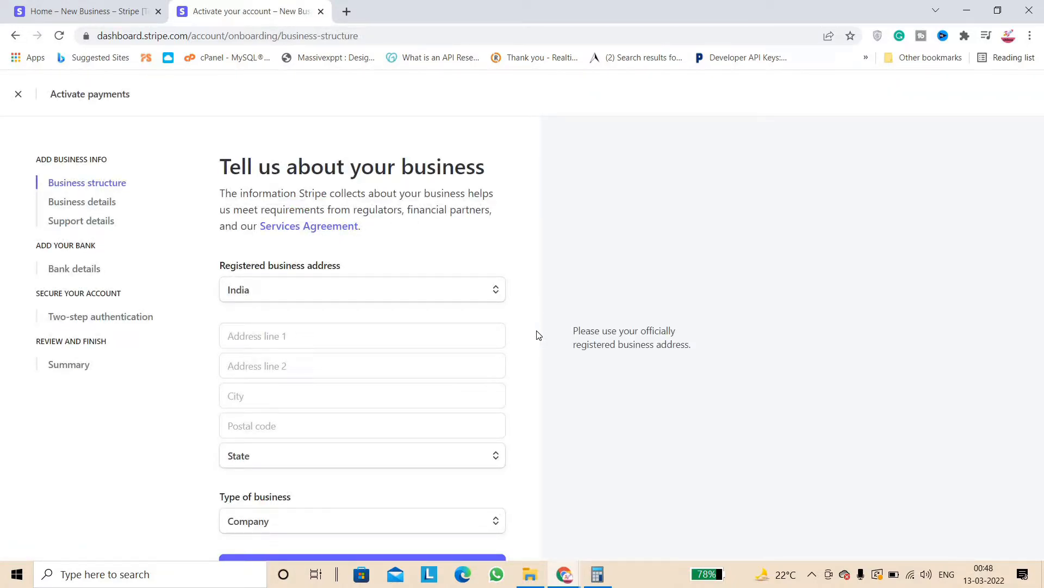
Enter the registered business address line, city and postal code, with state Delhi
{"action": "scroll", "coordinate": [537, 335], "scroll_direction": "down", "scroll_amount": 1}
{"action": "left_click", "coordinate": [356, 263]}
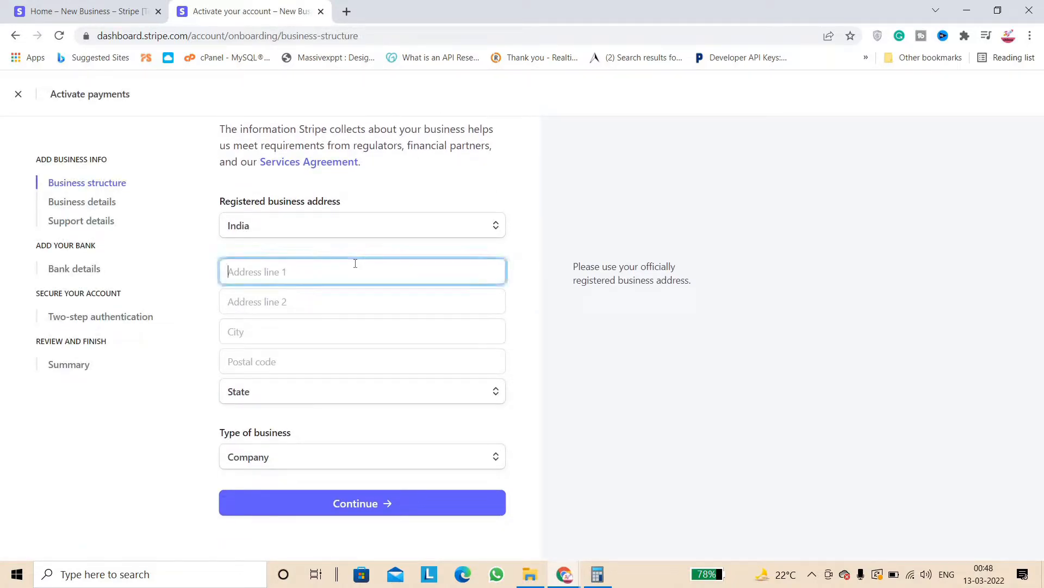
{"action": "key", "text": "Caps_Lock"}
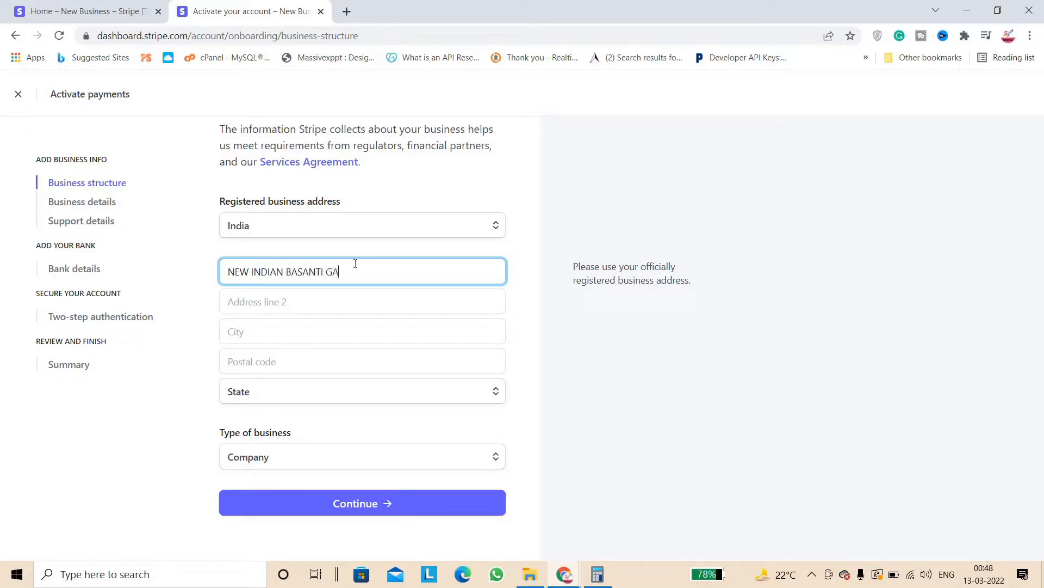
{"action": "key", "text": "Tab"}
{"action": "key", "text": "Tab"}
{"action": "type", "text": "DELHI"}
{"action": "key", "text": "Tab"}
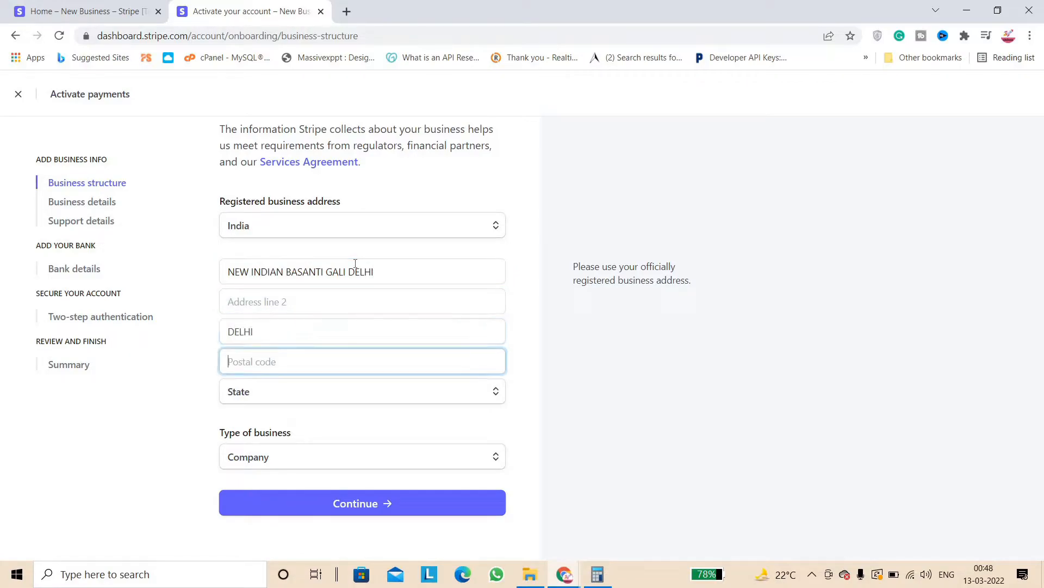
{"action": "type", "text": "110082"}
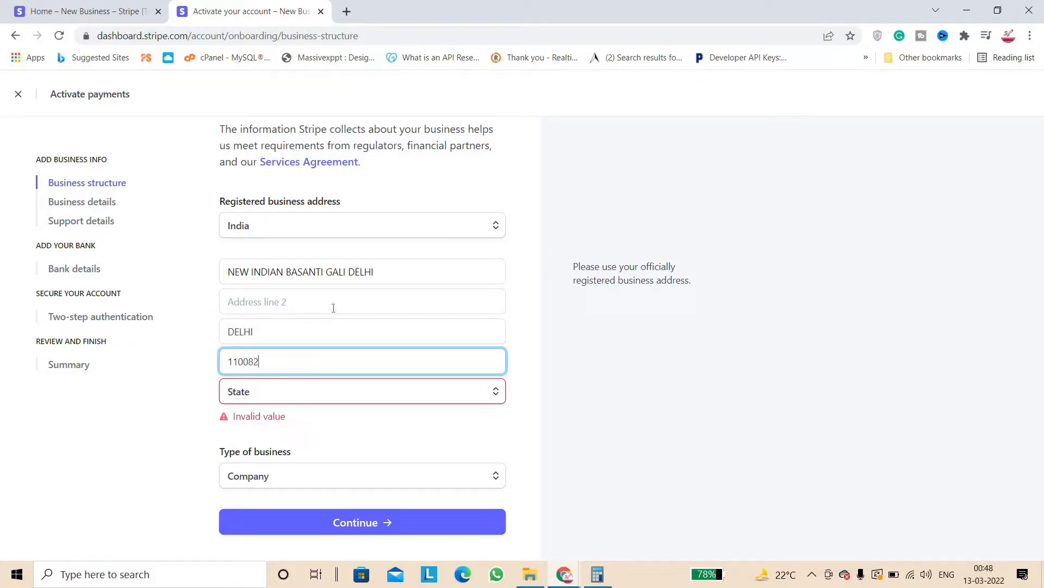
{"action": "key", "text": "Caps_Lock"}
{"action": "key", "text": "Tab"}
{"action": "key", "text": "d"}
{"action": "key", "text": "e"}
{"action": "key", "text": "Tab"}
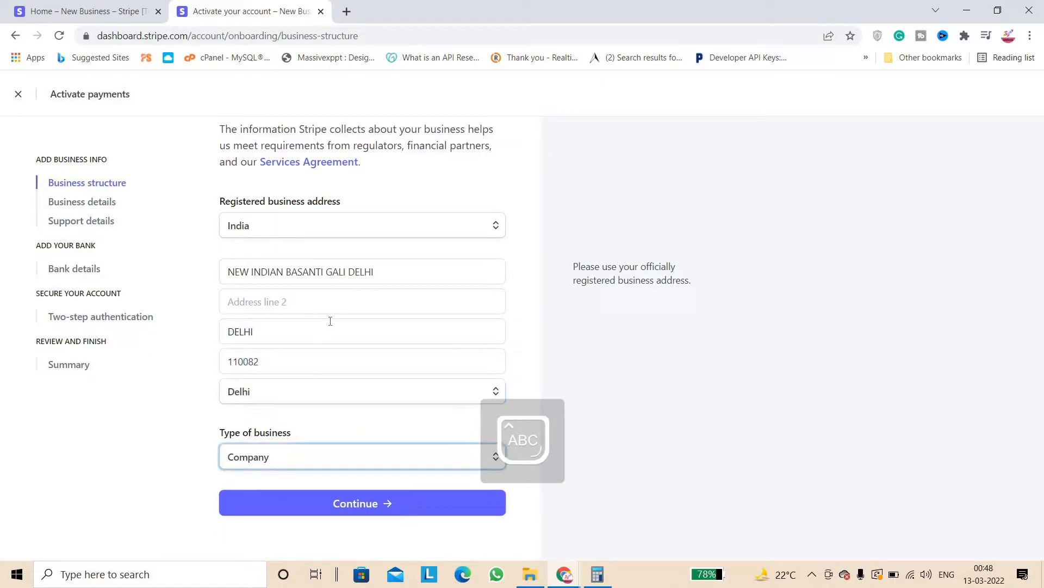
Set the business type to Individual instead of Sole proprietorship and continue
{"action": "left_click", "coordinate": [369, 455]}
{"action": "key", "text": "Down"}
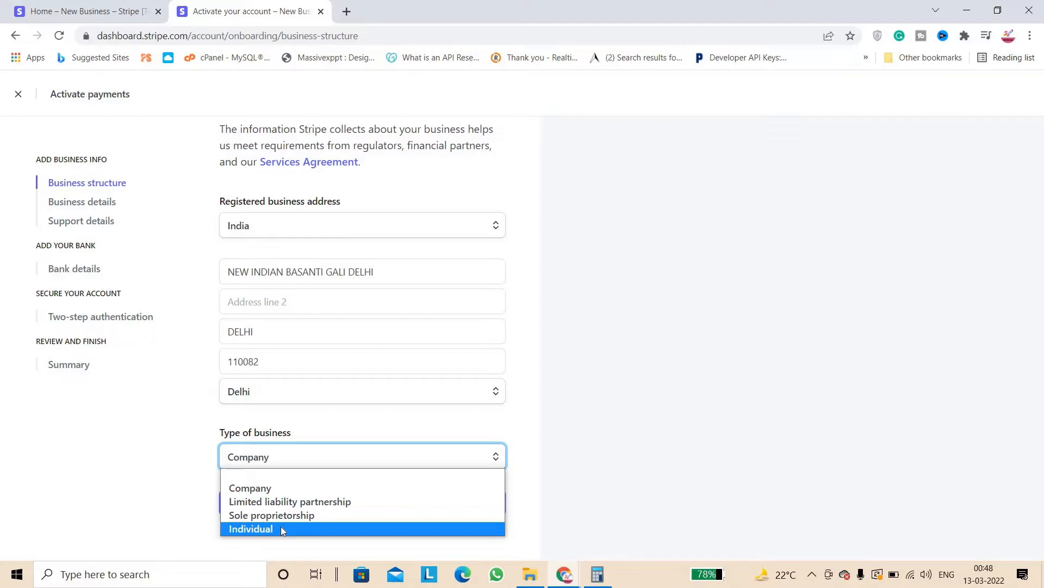
{"action": "left_click", "coordinate": [296, 516]}
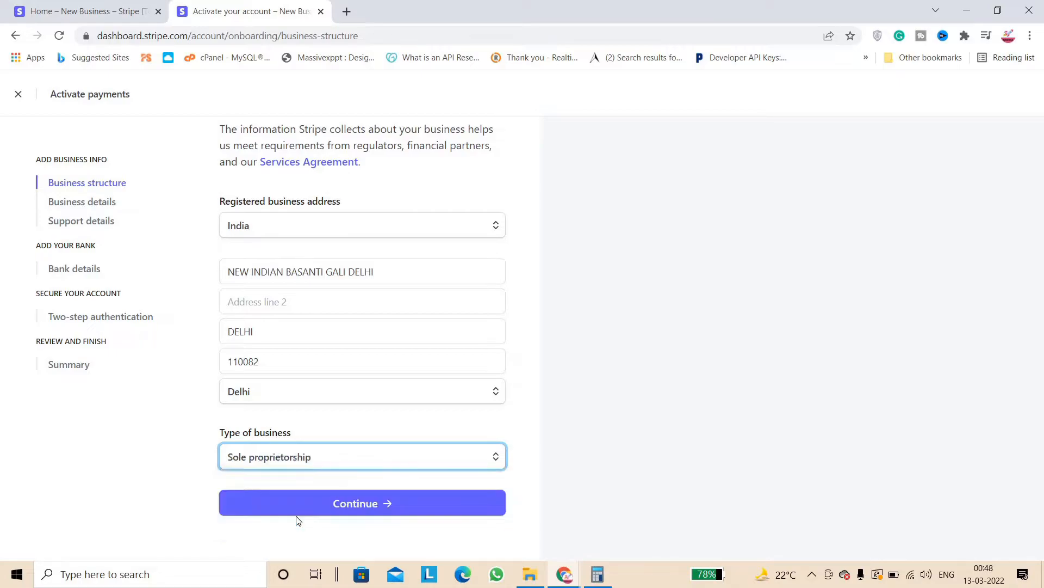
{"action": "left_click", "coordinate": [323, 464]}
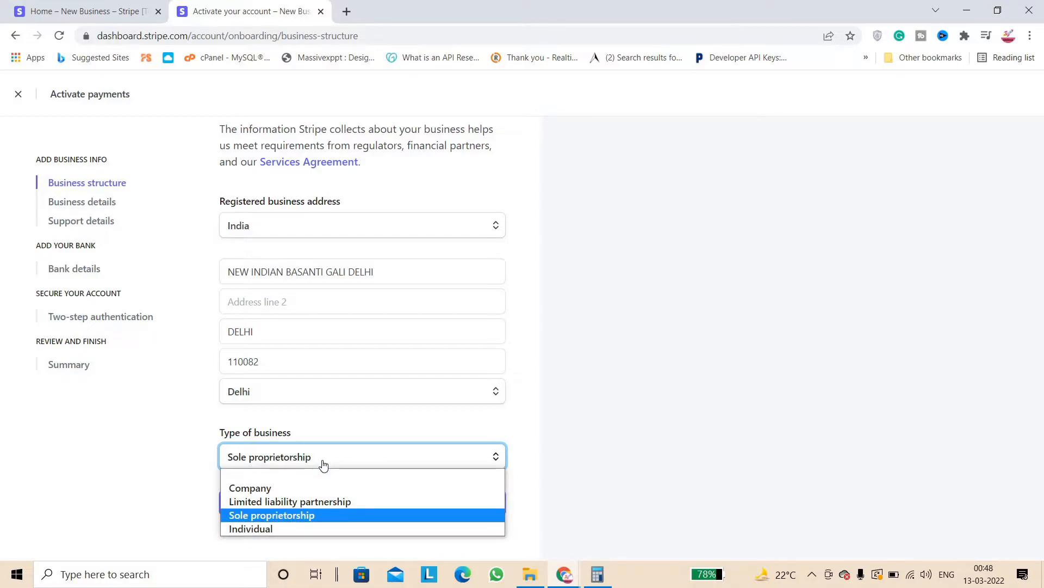
{"action": "left_click", "coordinate": [267, 529]}
{"action": "left_click", "coordinate": [353, 505]}
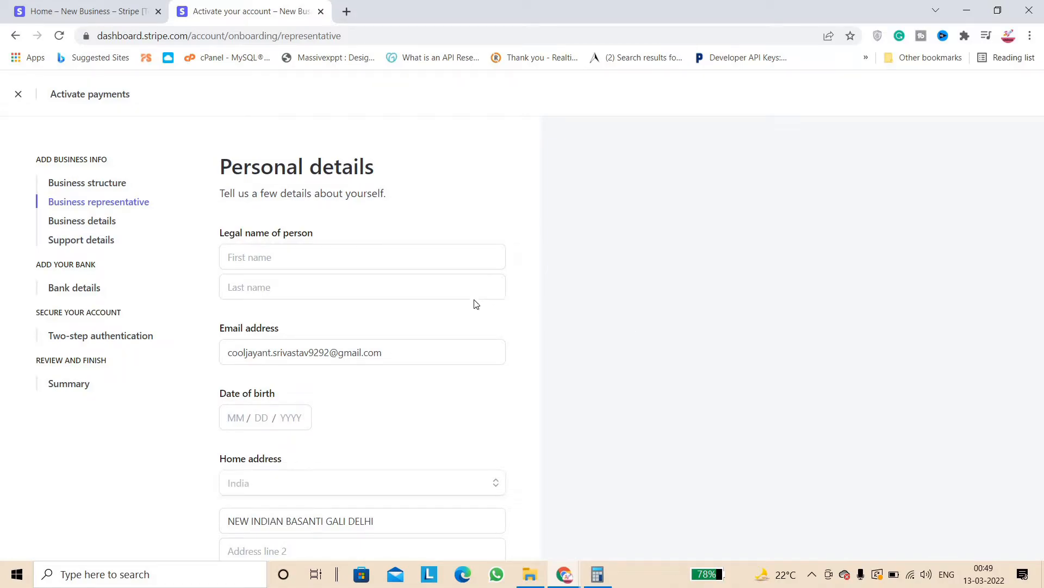
Enter the representative's first name, last name and date of birth
{"action": "left_click", "coordinate": [266, 253]}
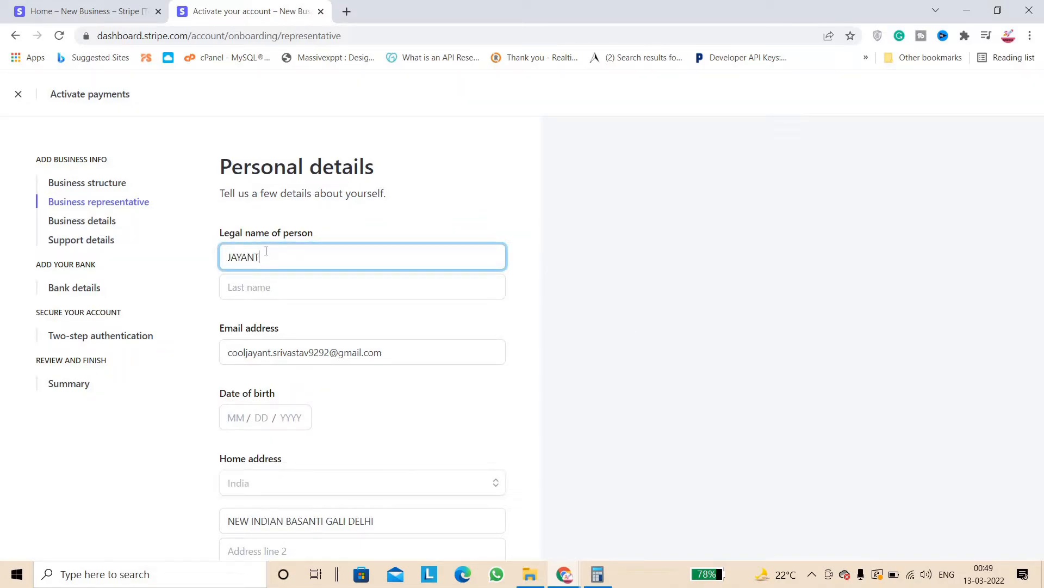
{"action": "key", "text": "Tab"}
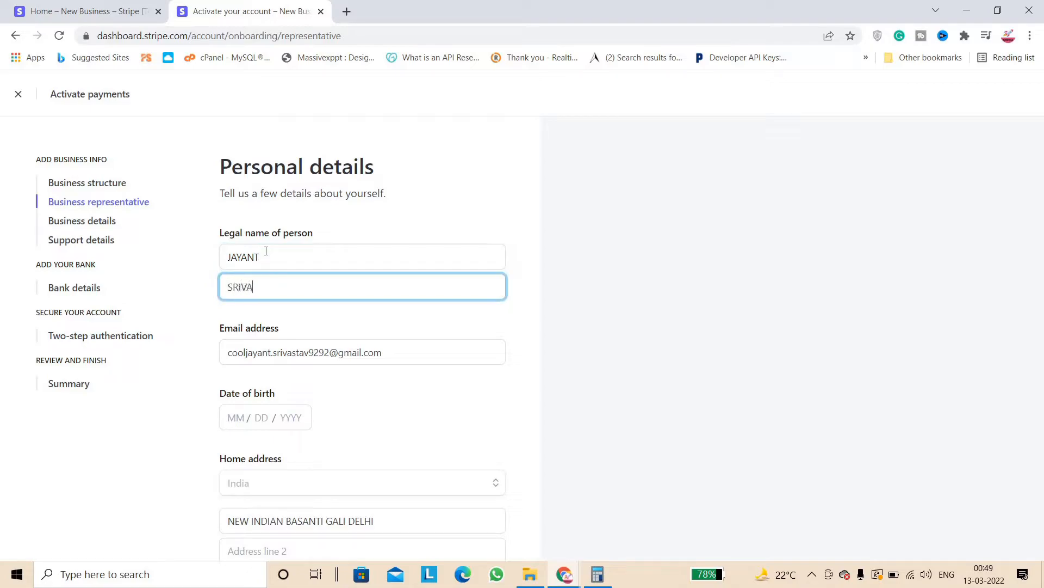
{"action": "left_click", "coordinate": [231, 423]}
{"action": "type", "text": "13"}
{"action": "key", "text": "BackSpace"}
{"action": "key", "text": "BackSpace"}
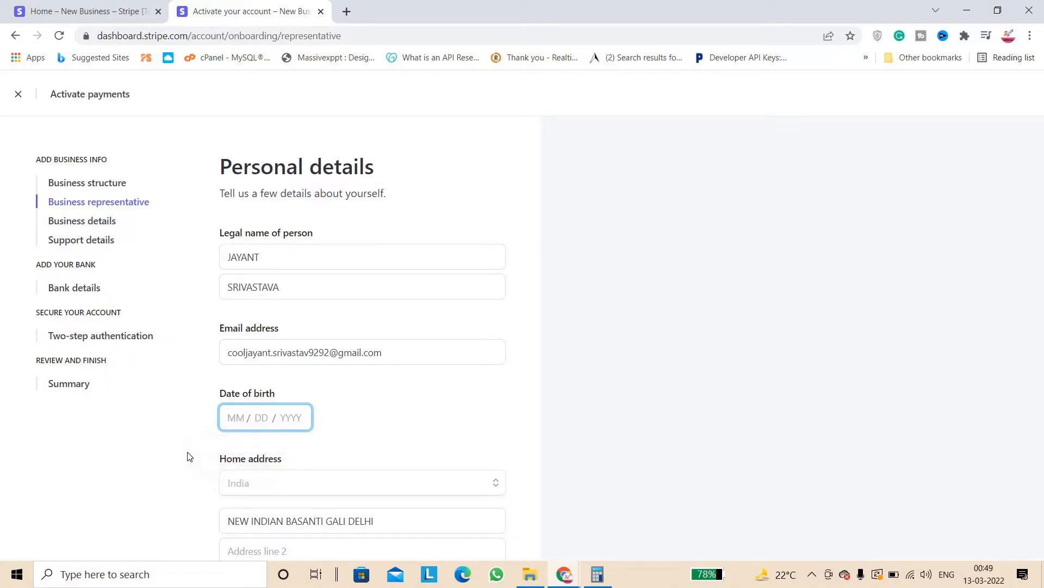
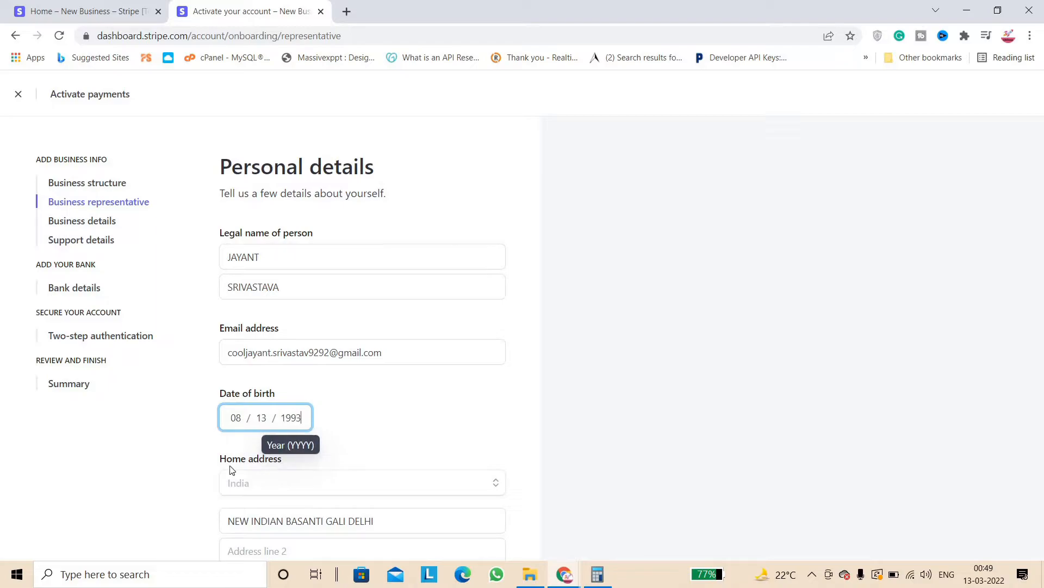
{"action": "left_click", "coordinate": [415, 443]}
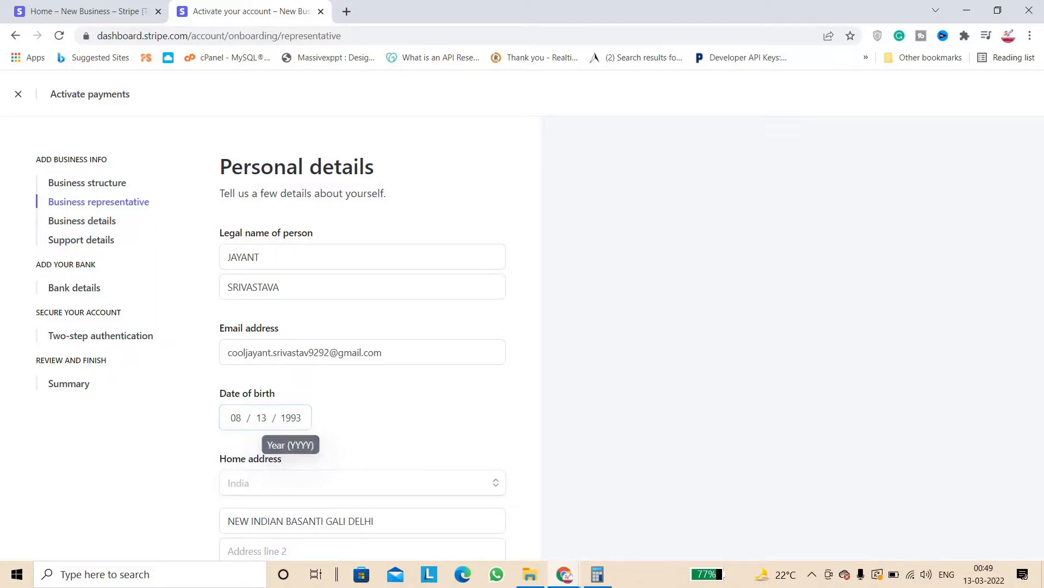
Add the representative's phone number, review the home address, and jump to Business details
{"action": "left_click_drag", "start_coordinate": [434, 413], "coordinate": [406, 359]}
{"action": "scroll", "coordinate": [406, 359], "scroll_direction": "down", "scroll_amount": 3}
{"action": "left_click", "coordinate": [534, 356]}
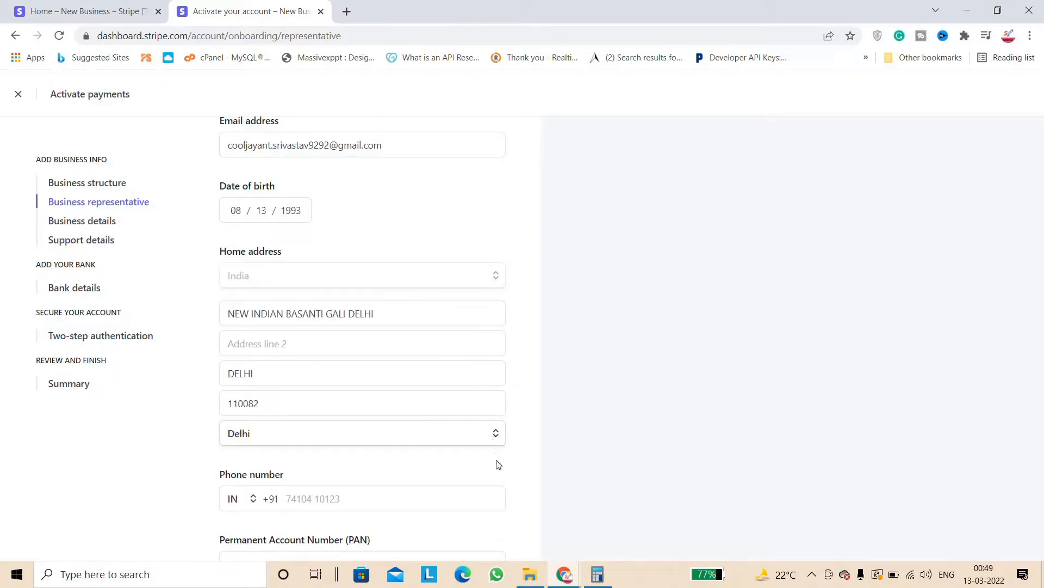
{"action": "left_click_drag", "start_coordinate": [477, 500], "coordinate": [521, 401]}
{"action": "left_click", "coordinate": [405, 395]}
{"action": "left_click", "coordinate": [378, 377]}
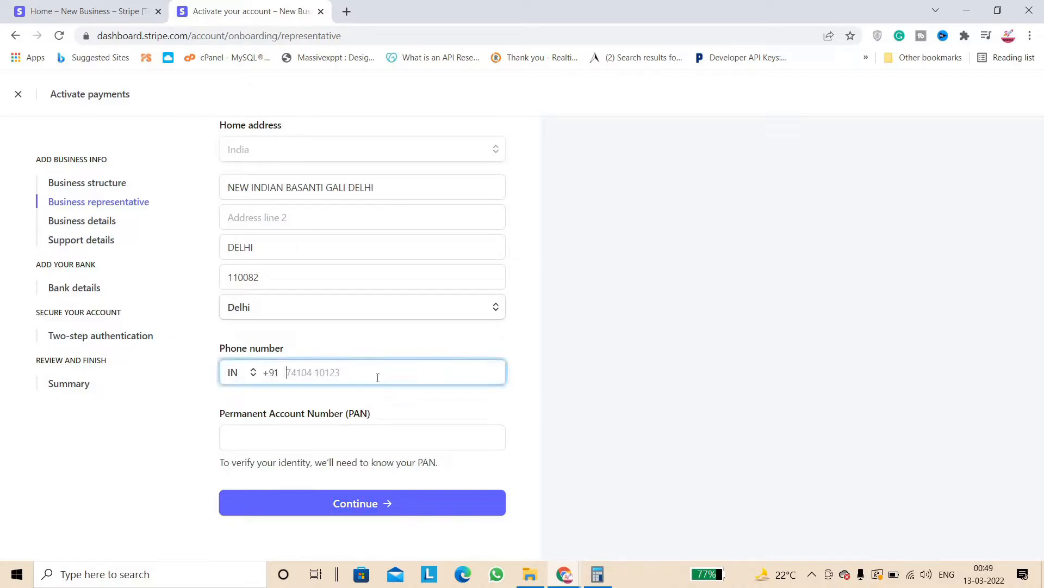
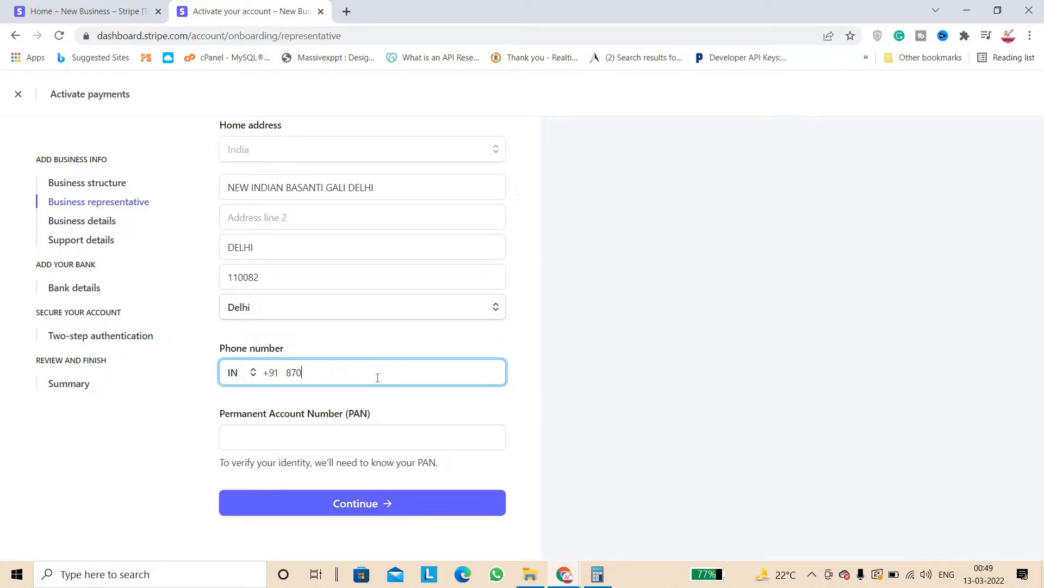
{"action": "left_click", "coordinate": [238, 440]}
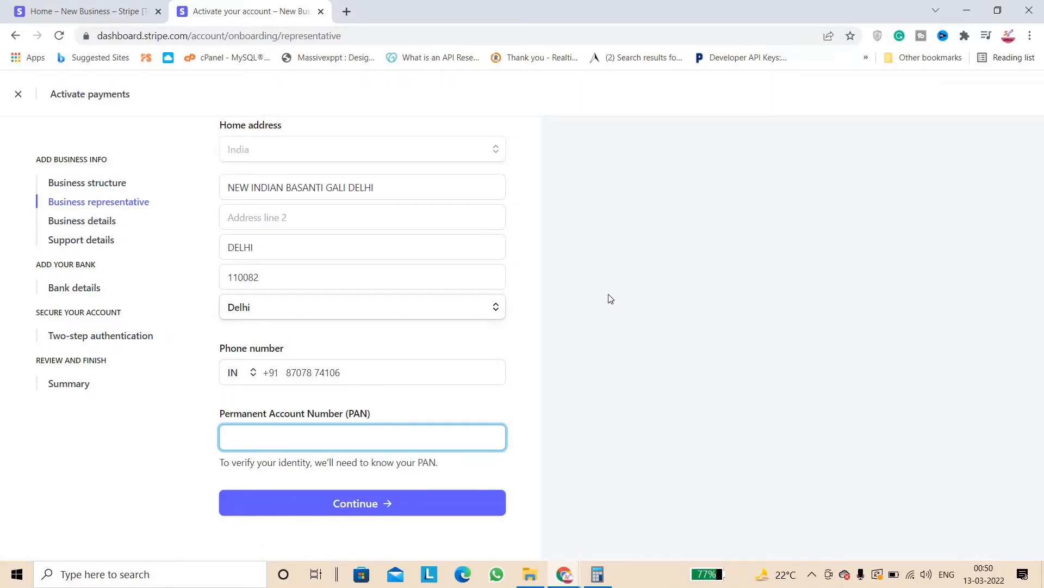
{"action": "left_click_drag", "start_coordinate": [481, 350], "coordinate": [495, 173]}
{"action": "left_click", "coordinate": [399, 422]}
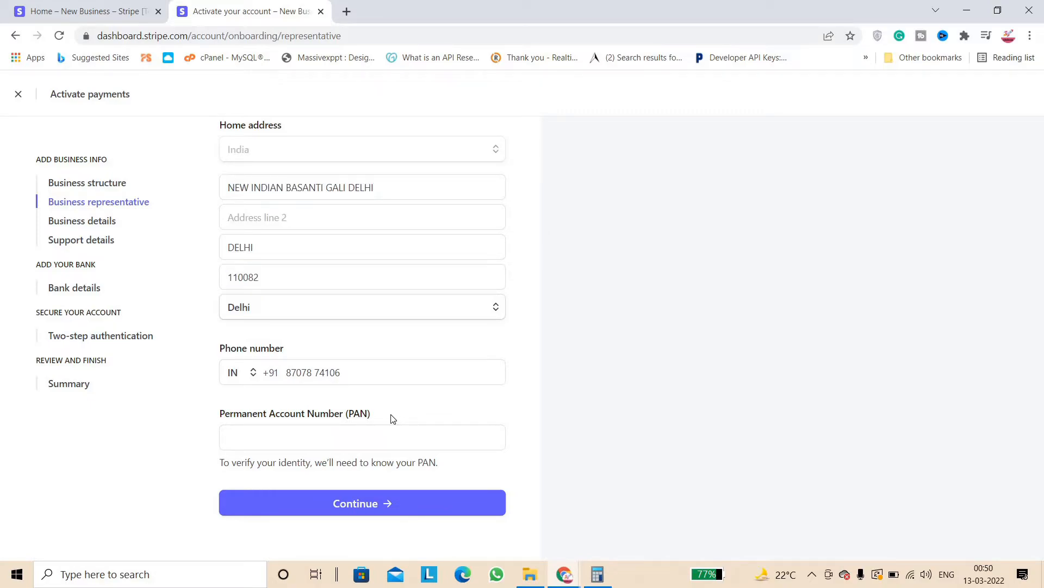
{"action": "left_click", "coordinate": [85, 221]}
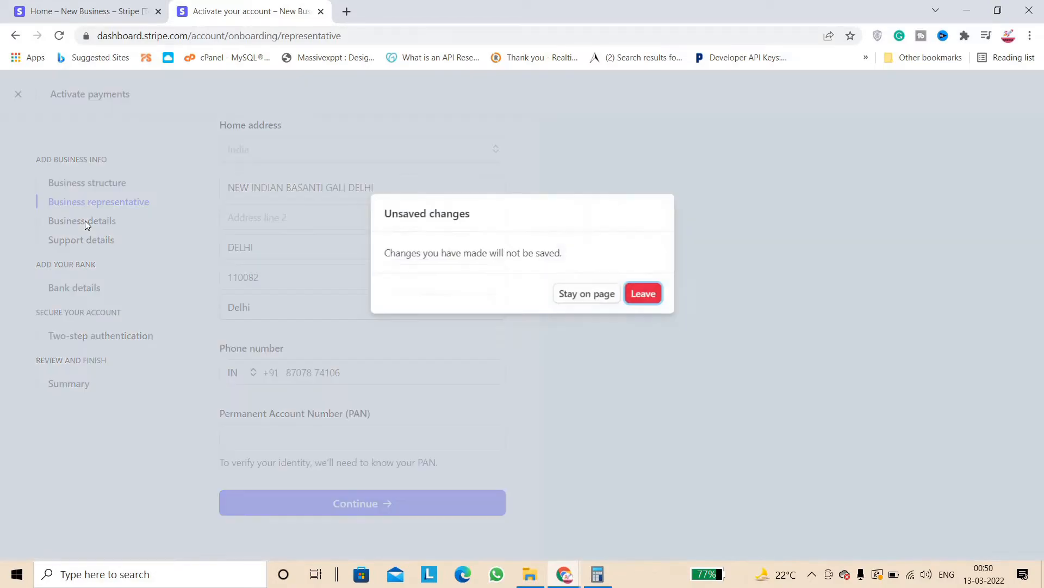
Discard the unsaved representative changes and open the Business details industry list
{"action": "left_click", "coordinate": [635, 296]}
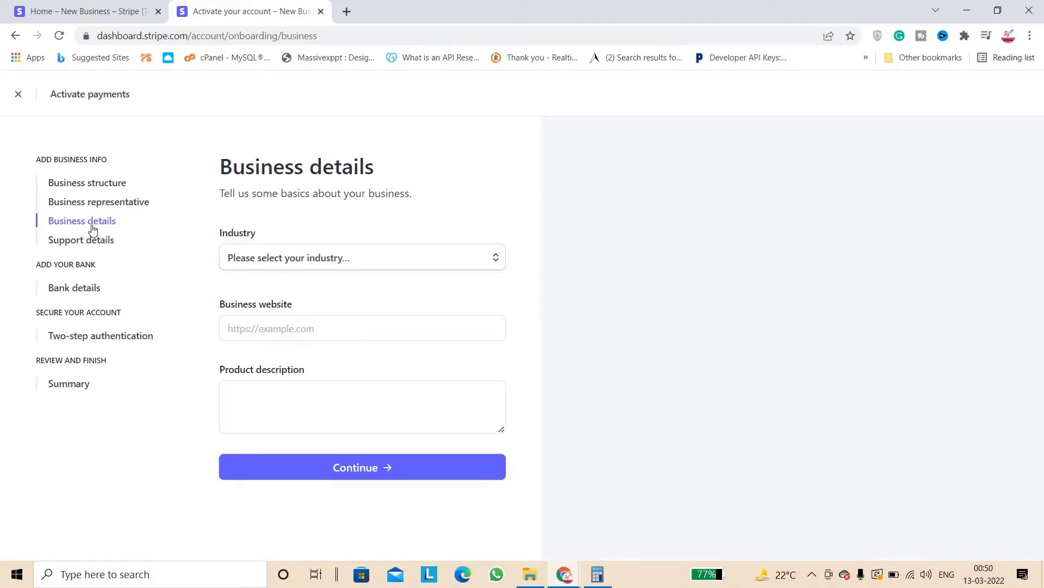
{"action": "left_click", "coordinate": [314, 261]}
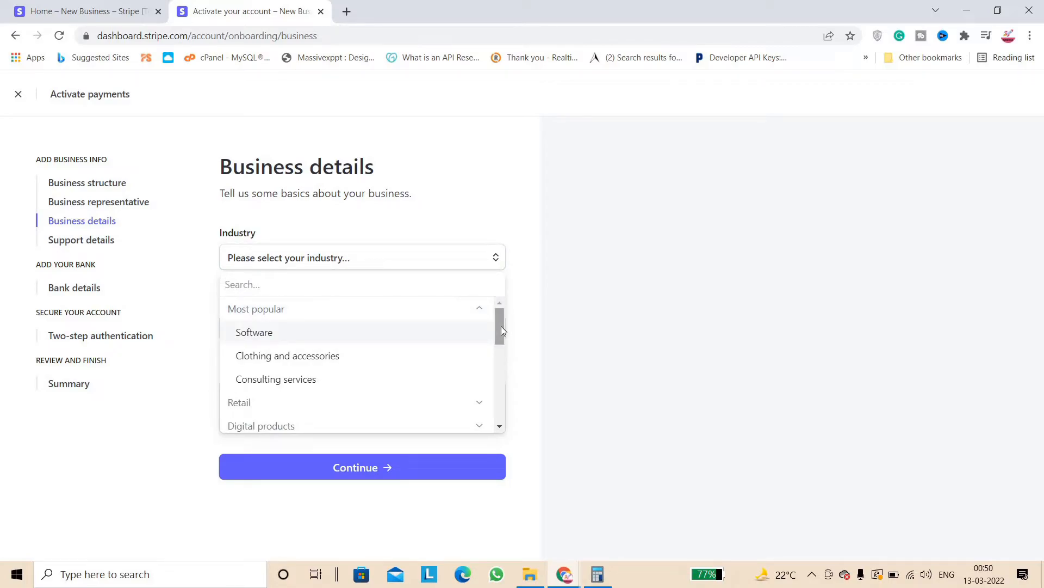
{"action": "left_click_drag", "start_coordinate": [499, 425], "coordinate": [502, 317]}
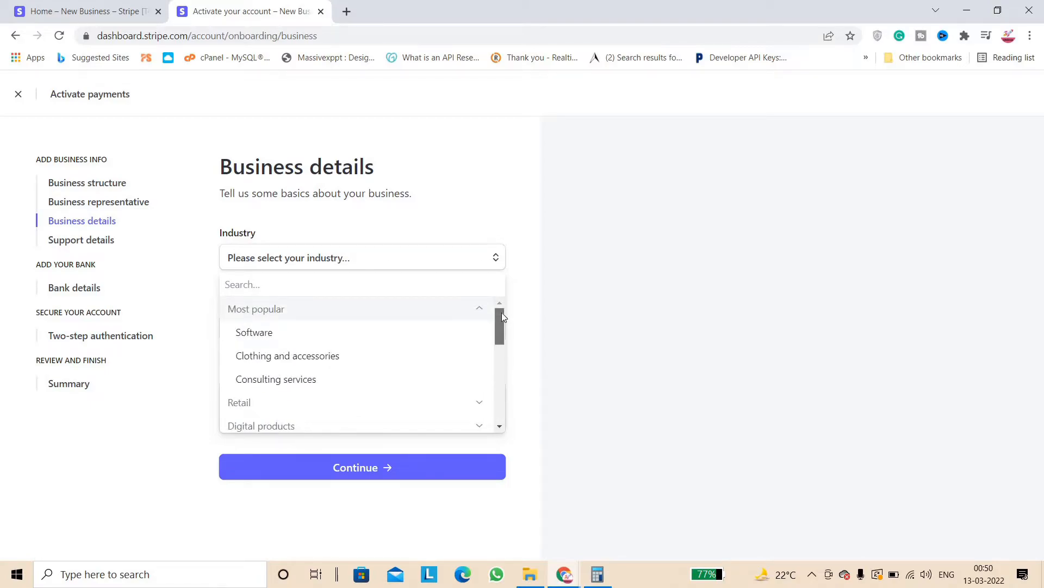
{"action": "left_click_drag", "start_coordinate": [502, 319], "coordinate": [502, 342]}
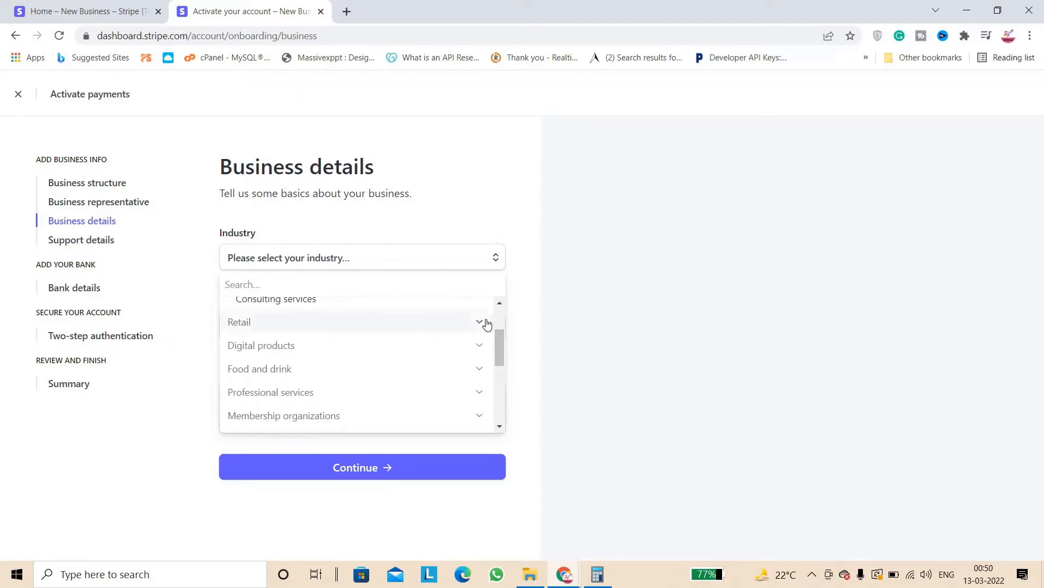
Browse the Retail and Digital products categories, pick Software, then visit the website and description fields
{"action": "left_click", "coordinate": [487, 325]}
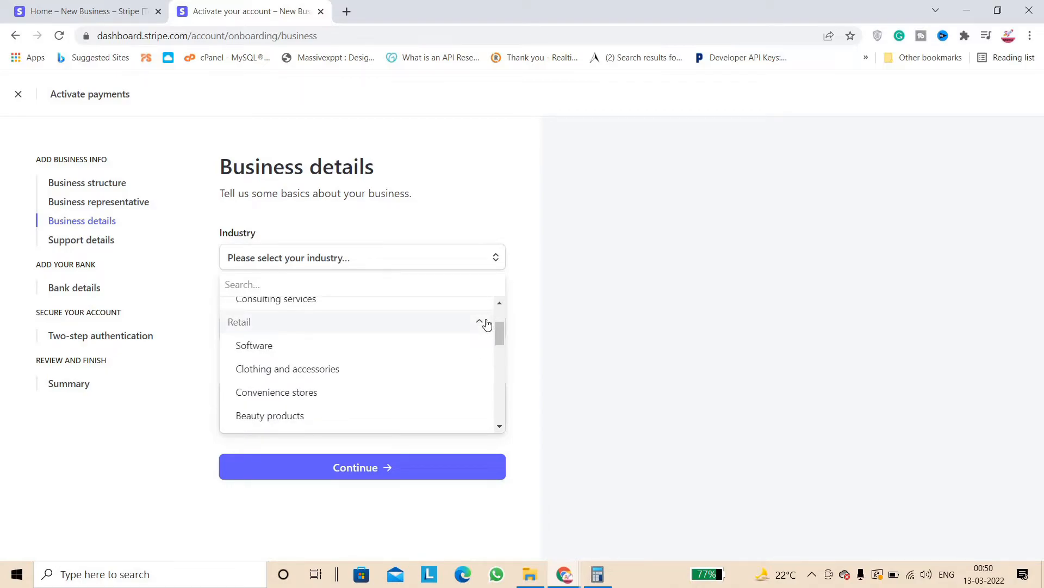
{"action": "left_click", "coordinate": [482, 325]}
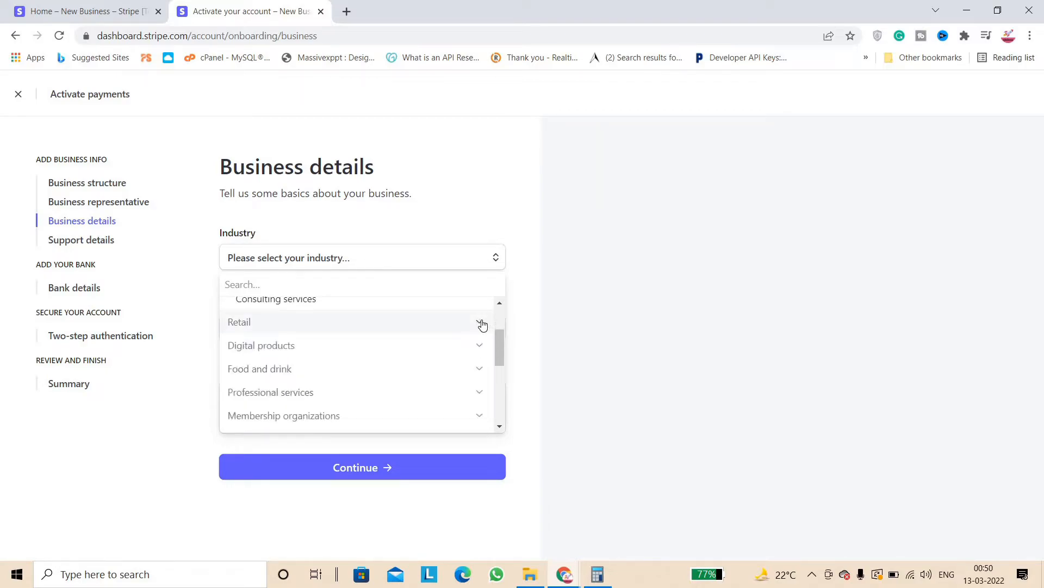
{"action": "left_click", "coordinate": [480, 351]}
{"action": "left_click", "coordinate": [479, 351]}
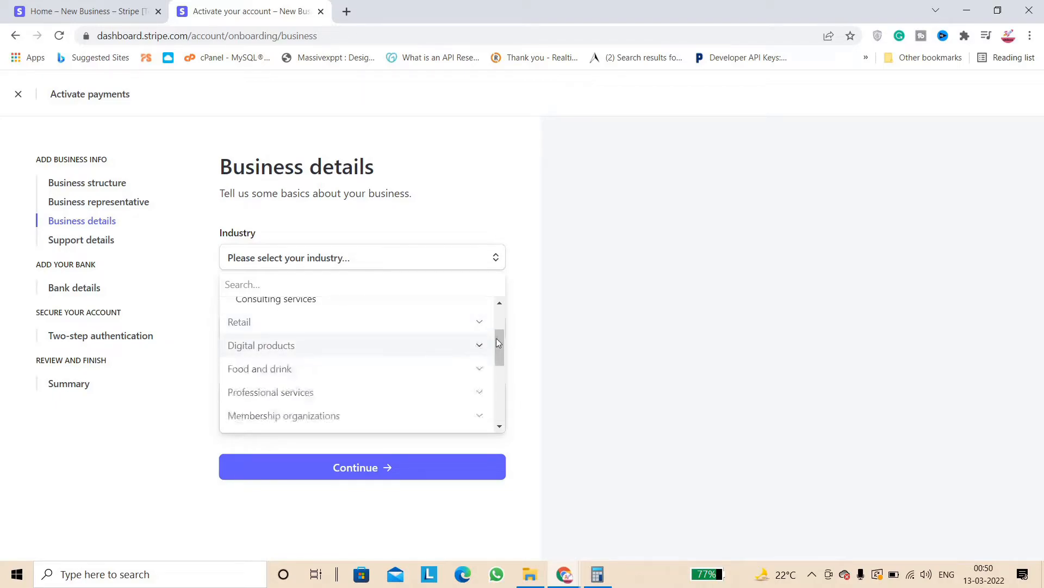
{"action": "left_click_drag", "start_coordinate": [498, 346], "coordinate": [497, 397]}
{"action": "scroll", "coordinate": [400, 328], "scroll_direction": "up", "scroll_amount": 8}
{"action": "left_click", "coordinate": [401, 329]}
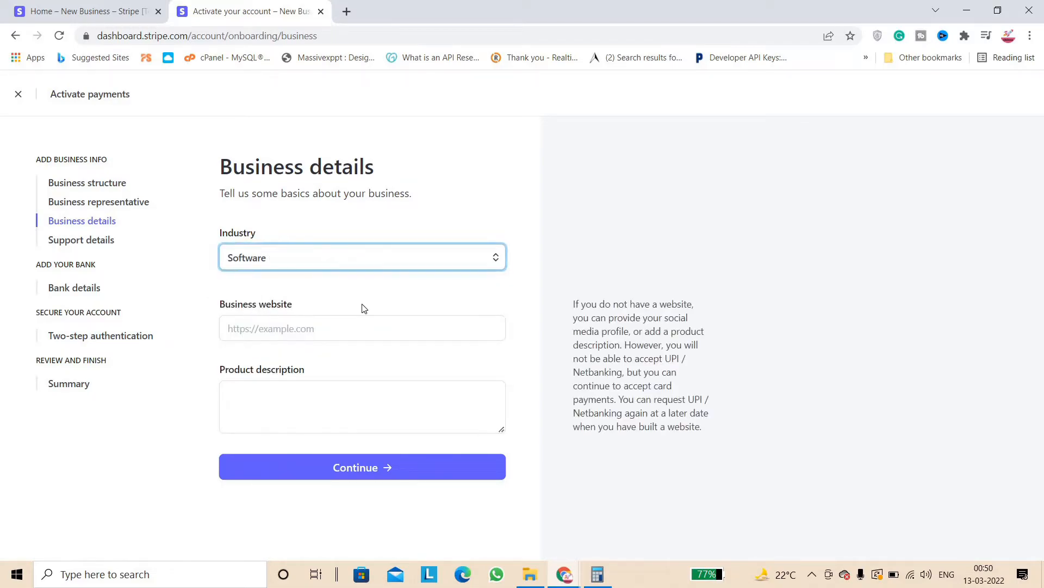
{"action": "left_click", "coordinate": [250, 324]}
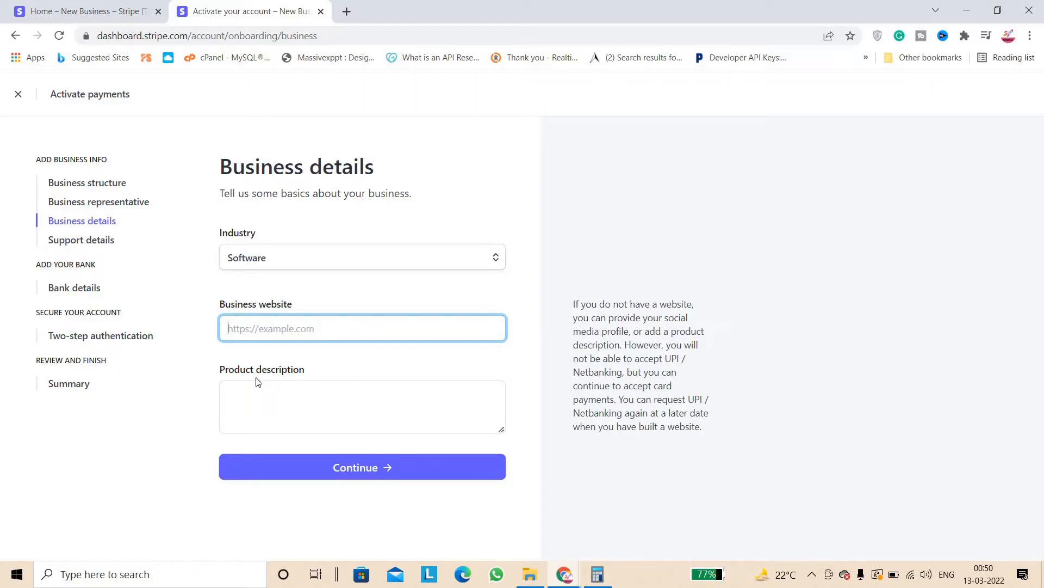
{"action": "left_click", "coordinate": [258, 393]}
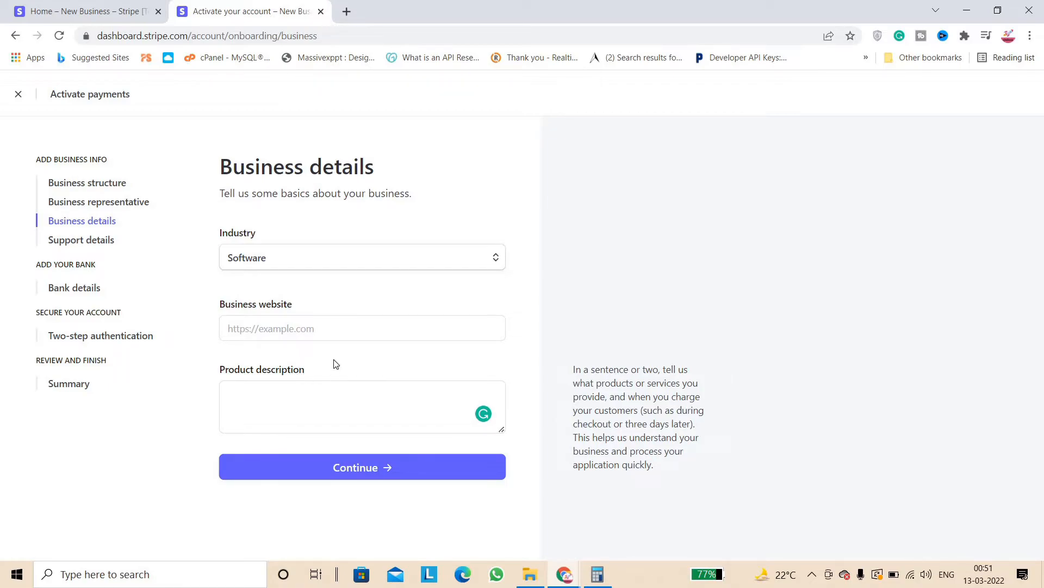
Leave Business details unsaved, skip Support details, and view the empty payout bank account form
{"action": "left_click", "coordinate": [92, 244]}
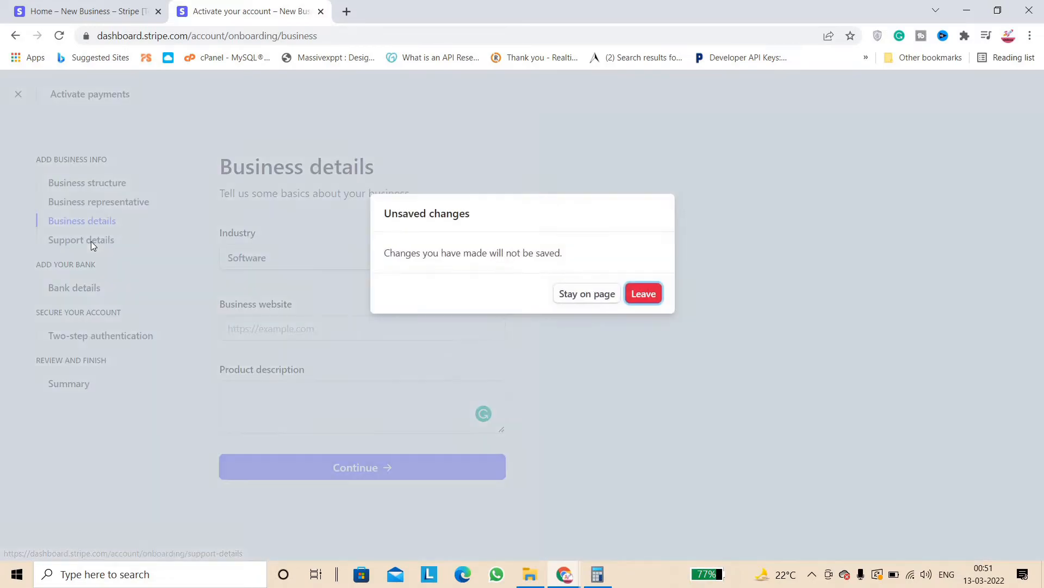
{"action": "left_click", "coordinate": [644, 293]}
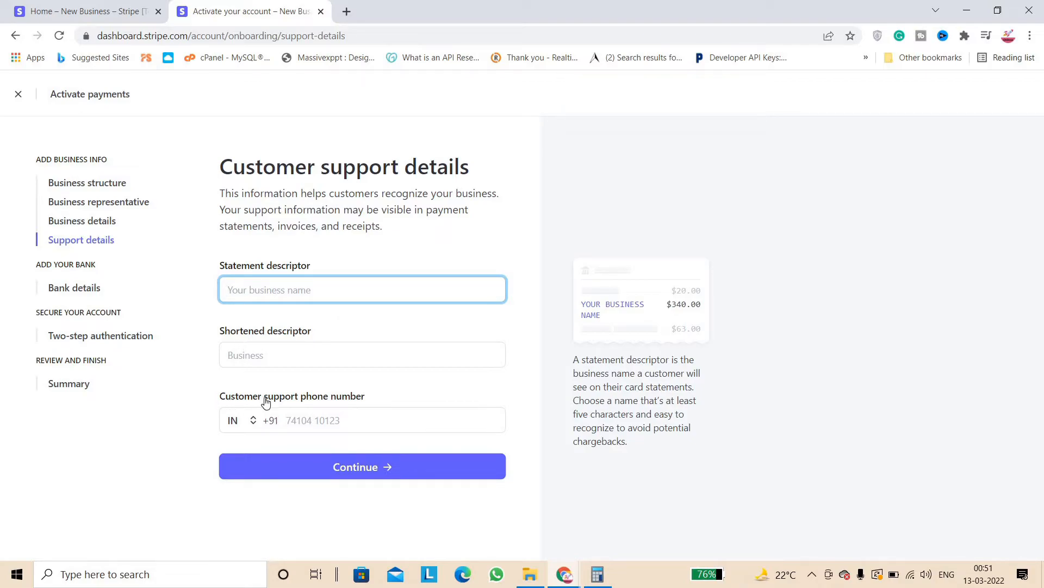
{"action": "left_click", "coordinate": [86, 292]}
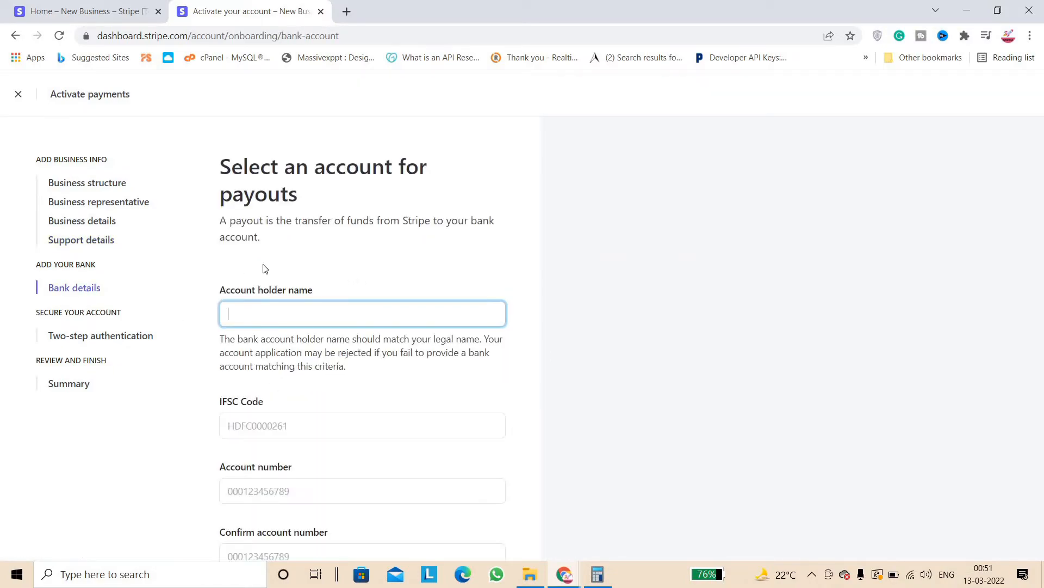
{"action": "left_click", "coordinate": [444, 266]}
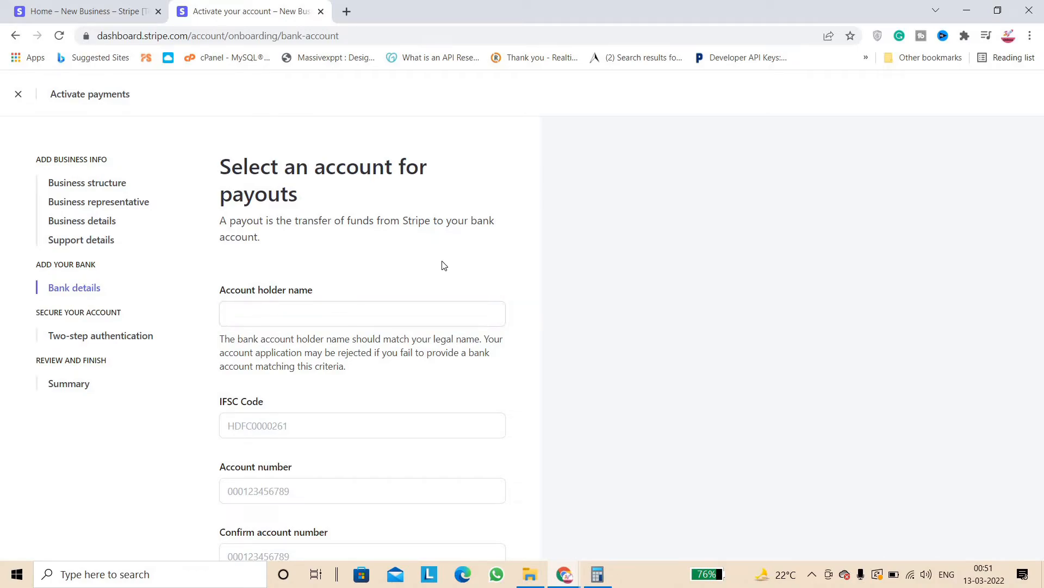
{"action": "left_click_drag", "start_coordinate": [445, 265], "coordinate": [411, 564]}
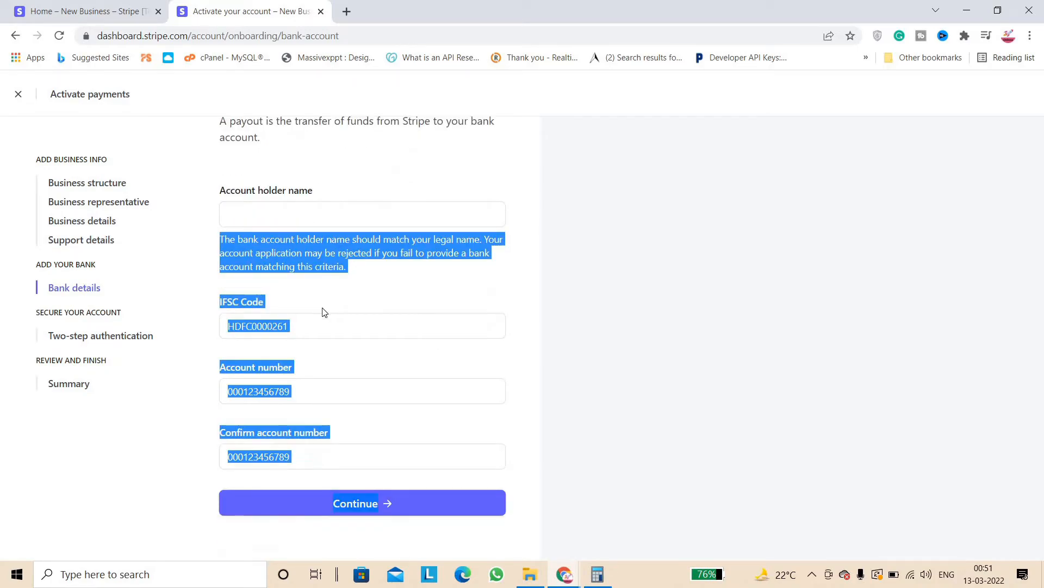
{"action": "left_click", "coordinate": [351, 425]}
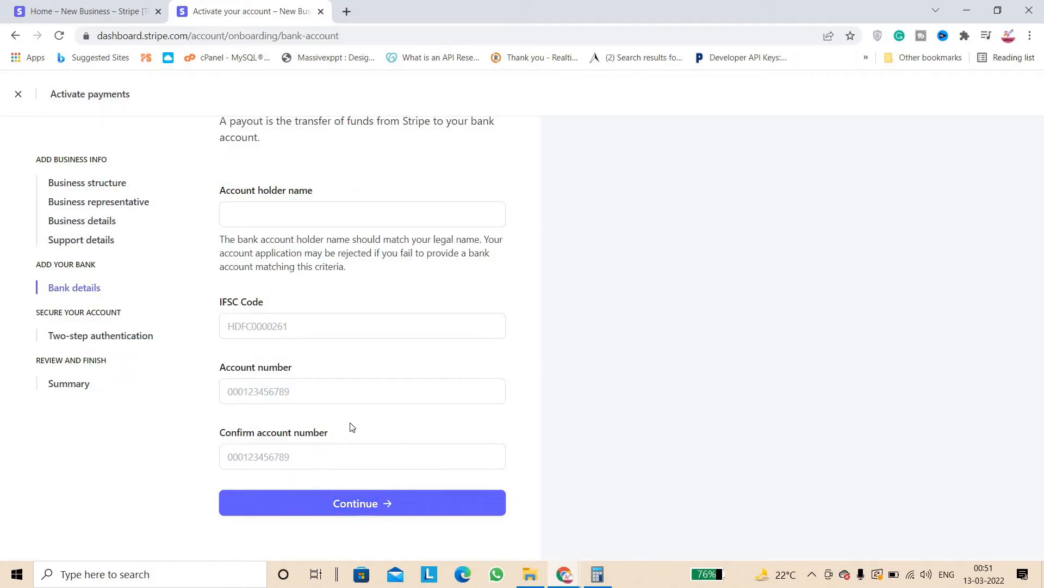
Go to Two-step authentication, start SMS setup, then cancel without adding a mobile number
{"action": "left_click", "coordinate": [124, 337]}
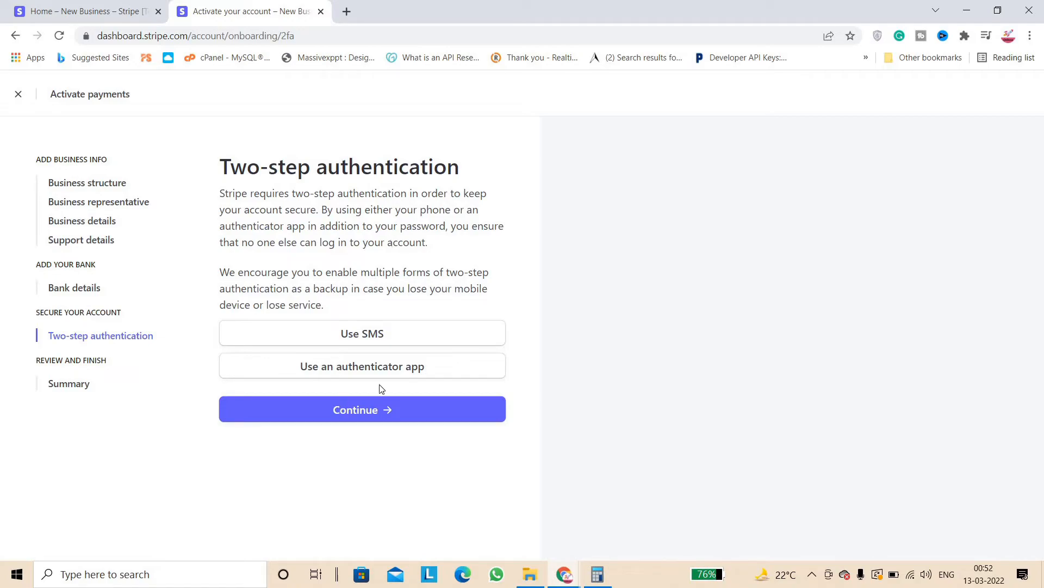
{"action": "left_click", "coordinate": [364, 335]}
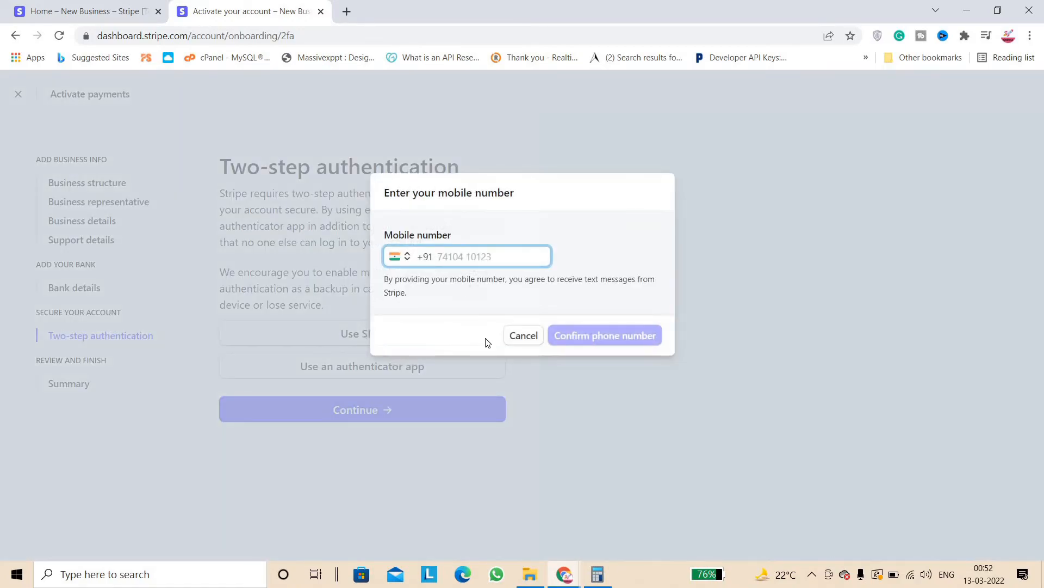
{"action": "left_click", "coordinate": [523, 335]}
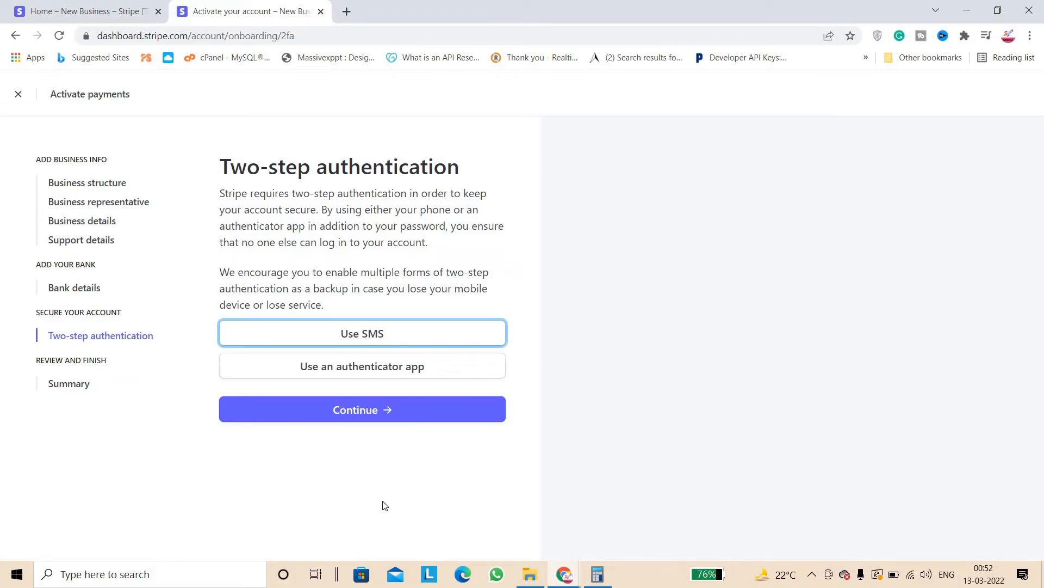
Review the Summary's incomplete sections down to Submit, then return to the Home dashboard tab
{"action": "left_click", "coordinate": [69, 384]}
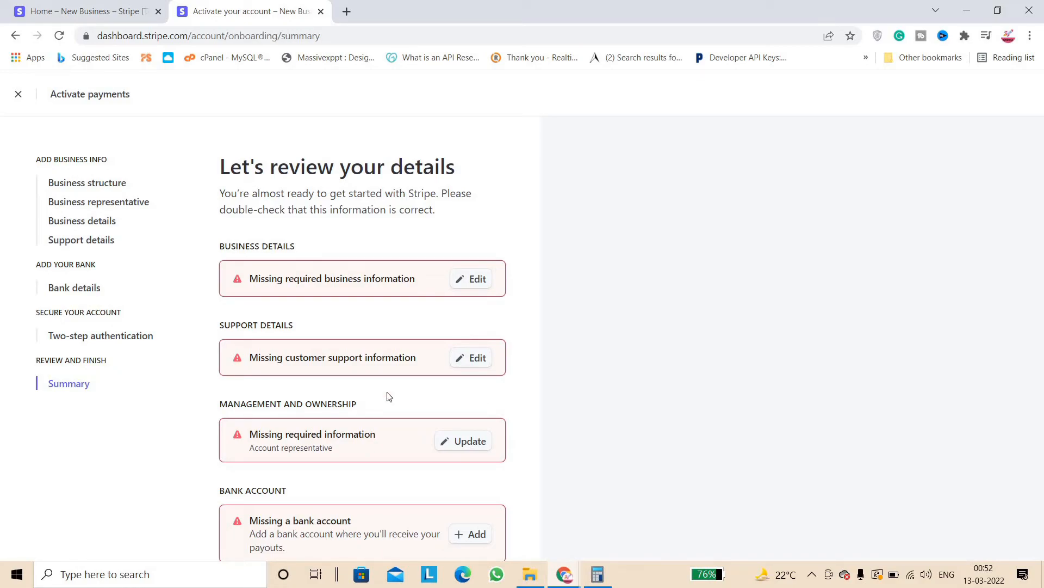
{"action": "left_click_drag", "start_coordinate": [387, 398], "coordinate": [369, 575]}
{"action": "left_click", "coordinate": [540, 478]}
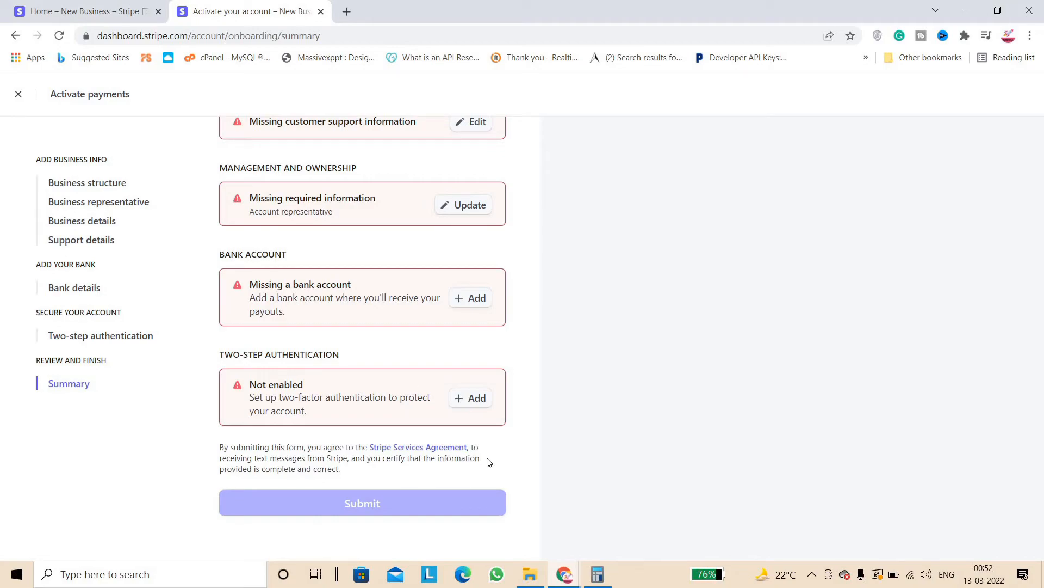
{"action": "left_click", "coordinate": [96, 8]}
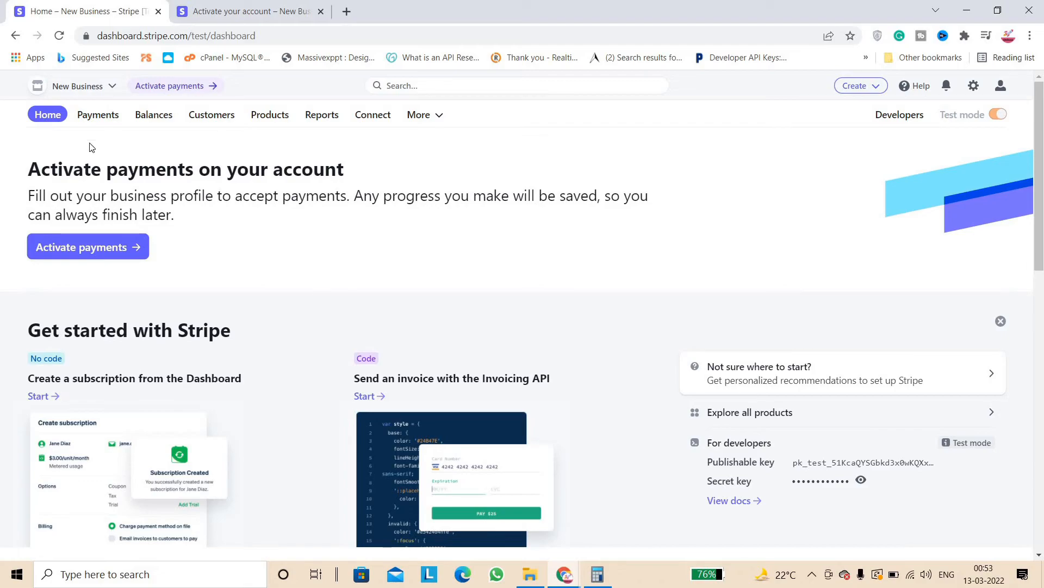
Preview subscription creation, go back to the dashboard, then open the test-mode Payments page
{"action": "scroll", "coordinate": [229, 243], "scroll_direction": "down", "scroll_amount": 3}
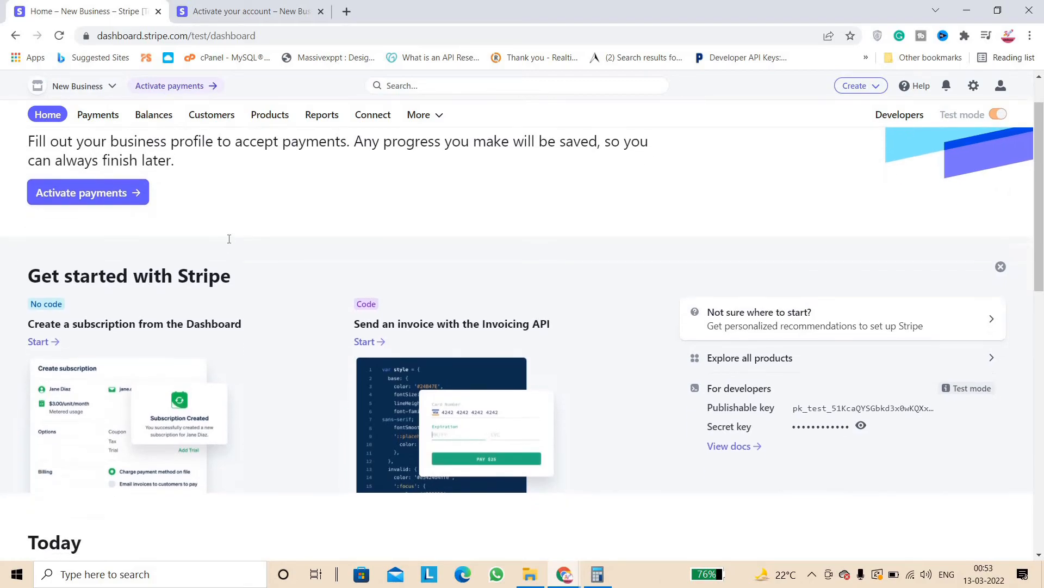
{"action": "left_click_drag", "start_coordinate": [25, 195], "coordinate": [174, 206]}
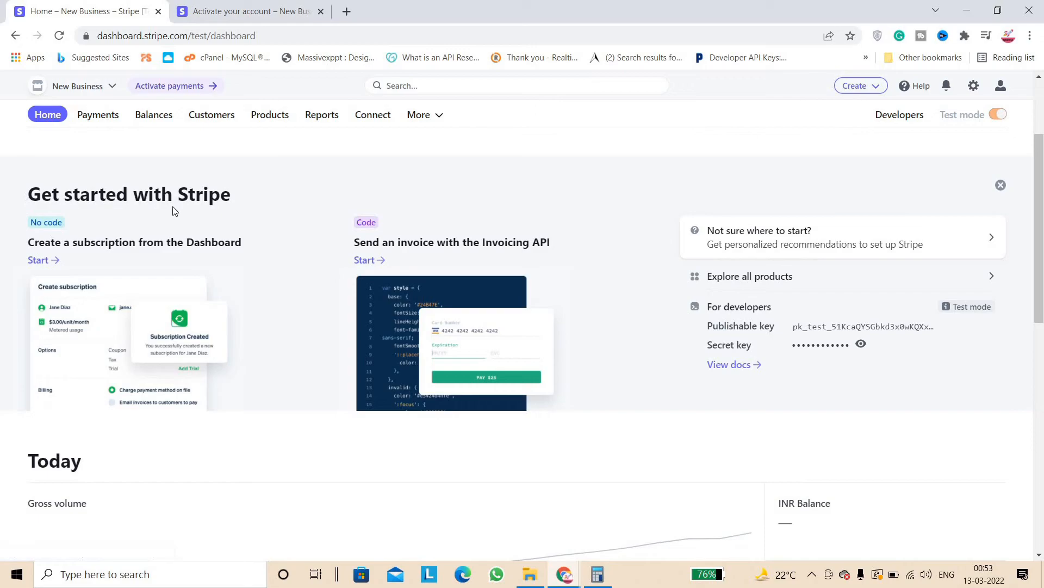
{"action": "left_click", "coordinate": [96, 247]}
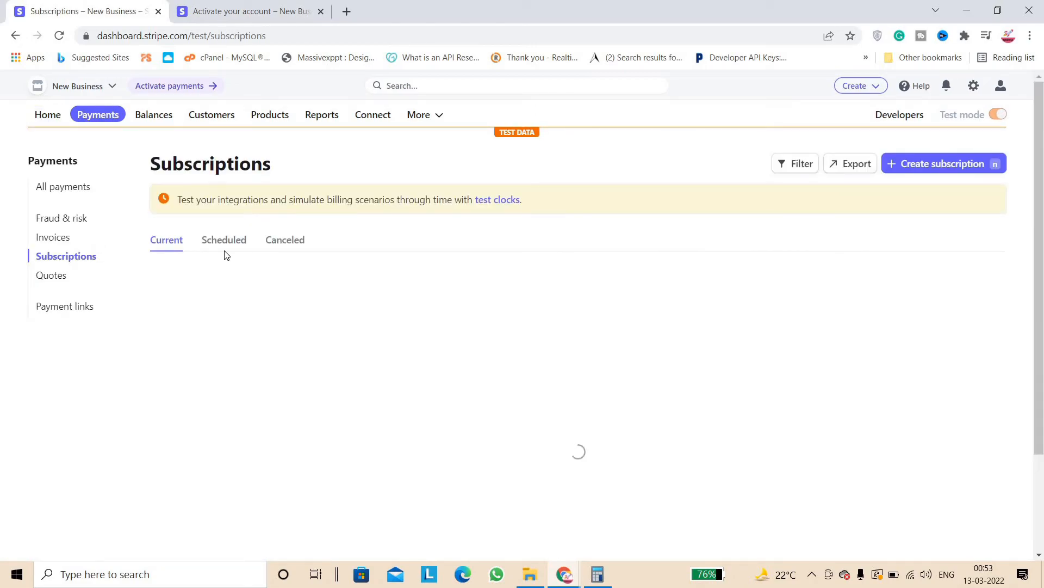
{"action": "left_click", "coordinate": [15, 35]}
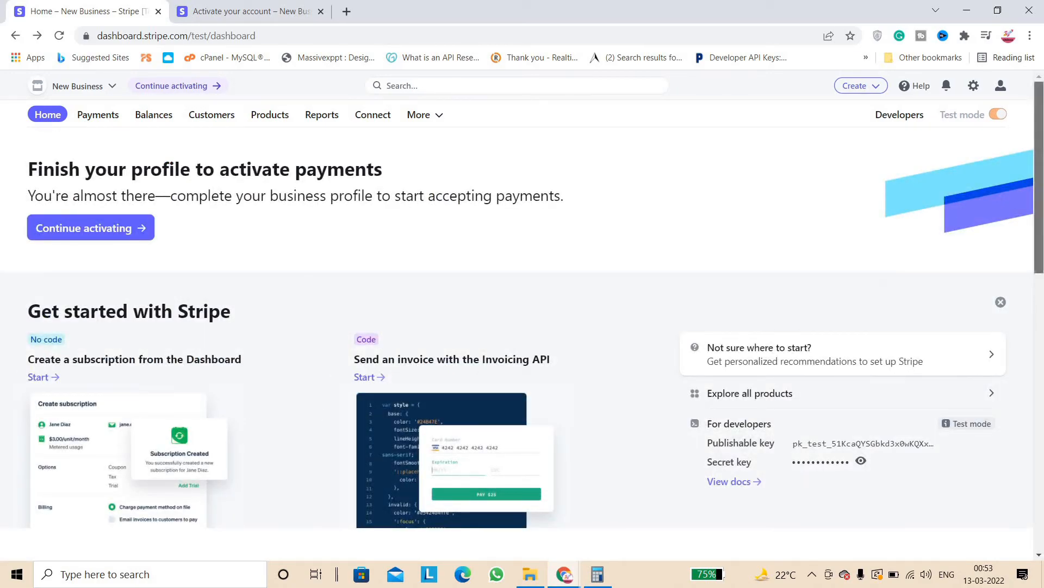
{"action": "scroll", "coordinate": [789, 282], "scroll_direction": "down", "scroll_amount": 5}
{"action": "scroll", "coordinate": [657, 292], "scroll_direction": "up", "scroll_amount": 2}
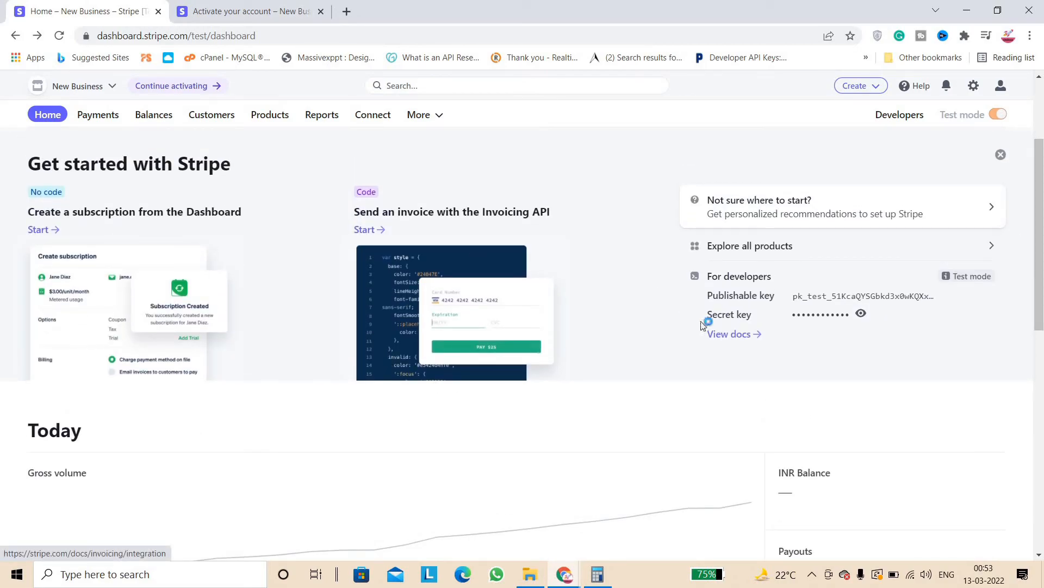
{"action": "left_click_drag", "start_coordinate": [1039, 305], "coordinate": [1041, 87]}
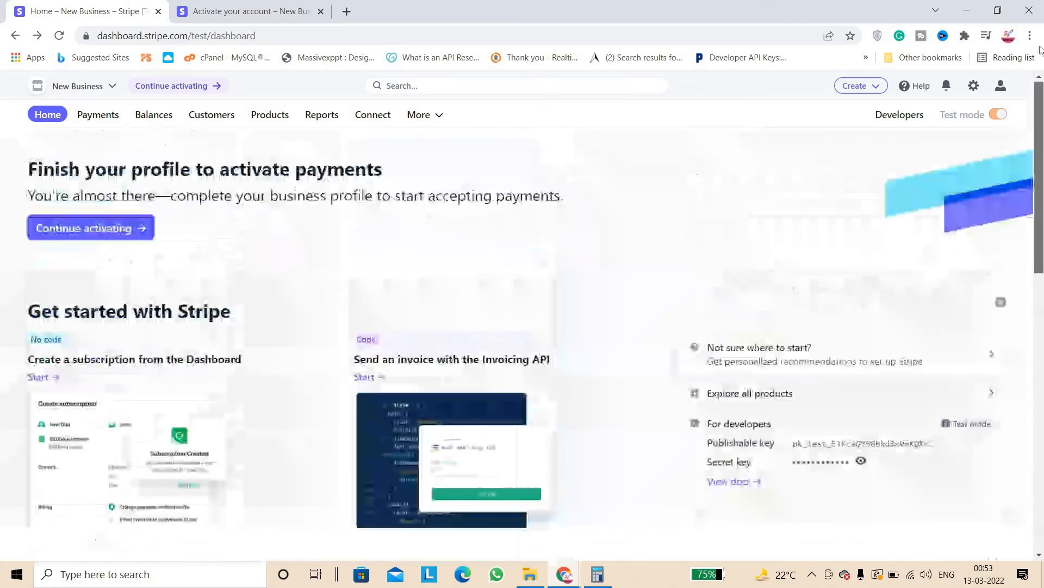
{"action": "left_click", "coordinate": [93, 117]}
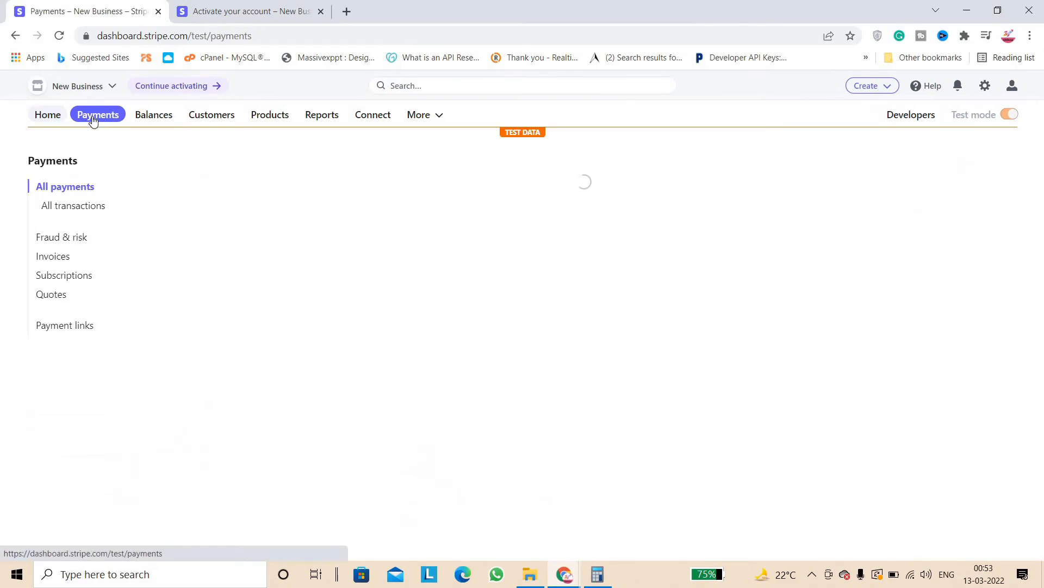